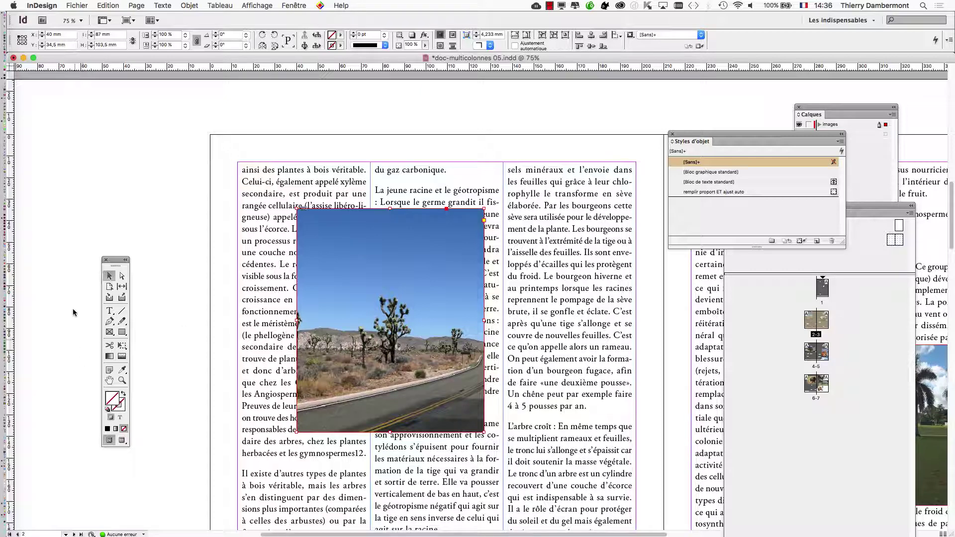
Apply the object style "remplir proport ET ajust auto" to the desert road image and move it to about X 66.75 mm, Y 29.5 mm.
click(138, 210)
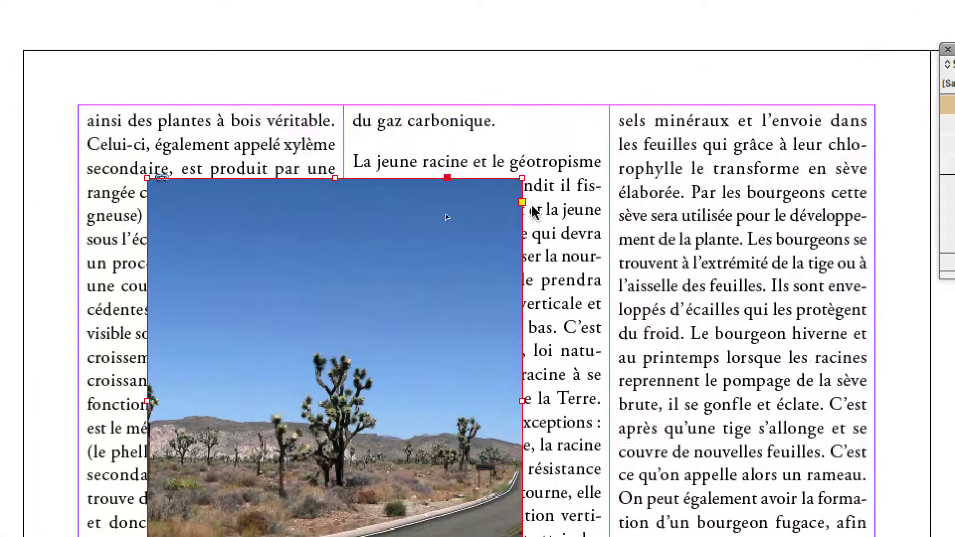
drag(409, 224, 408, 224)
drag(492, 217, 651, 221)
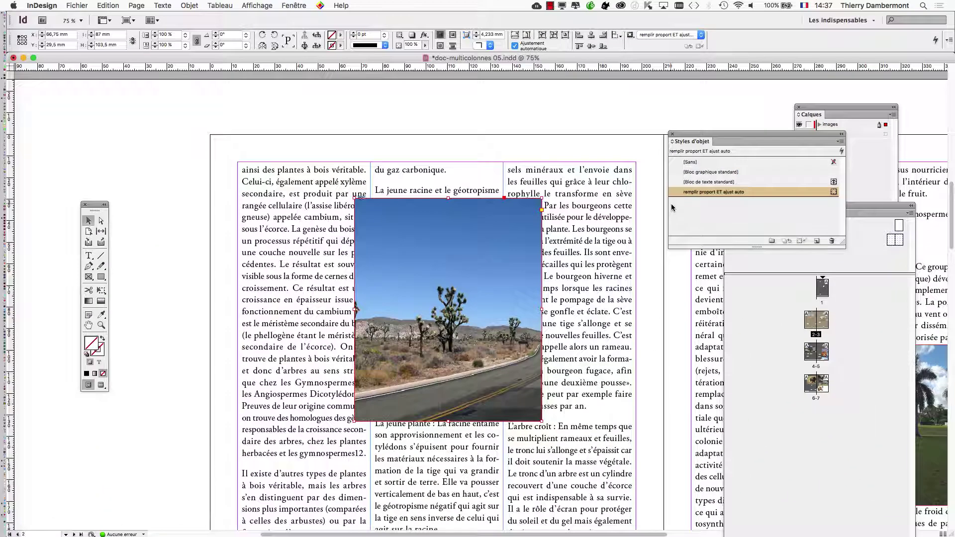
drag(693, 137, 610, 163)
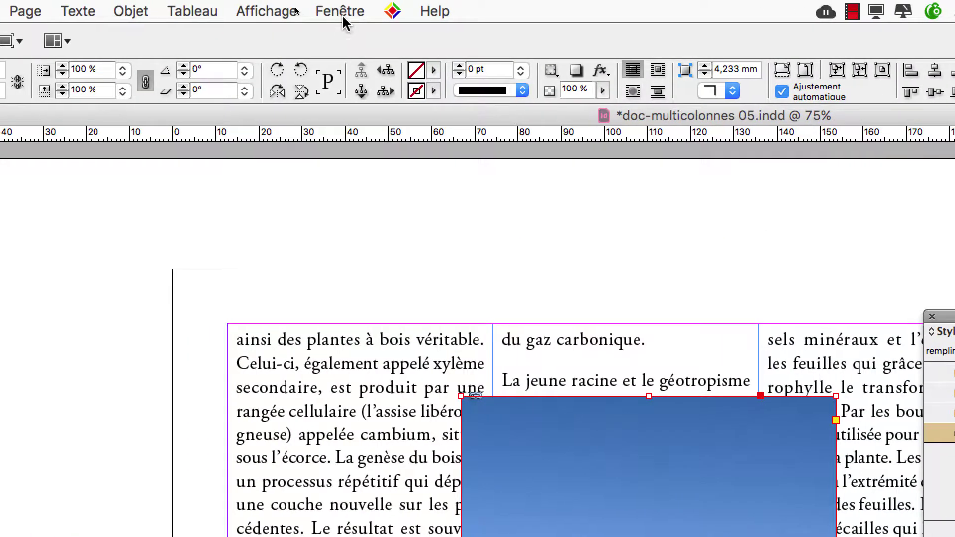
Show the text wrap settings (Habillage de texte) and place their panel beside the desert road image.
click(346, 11)
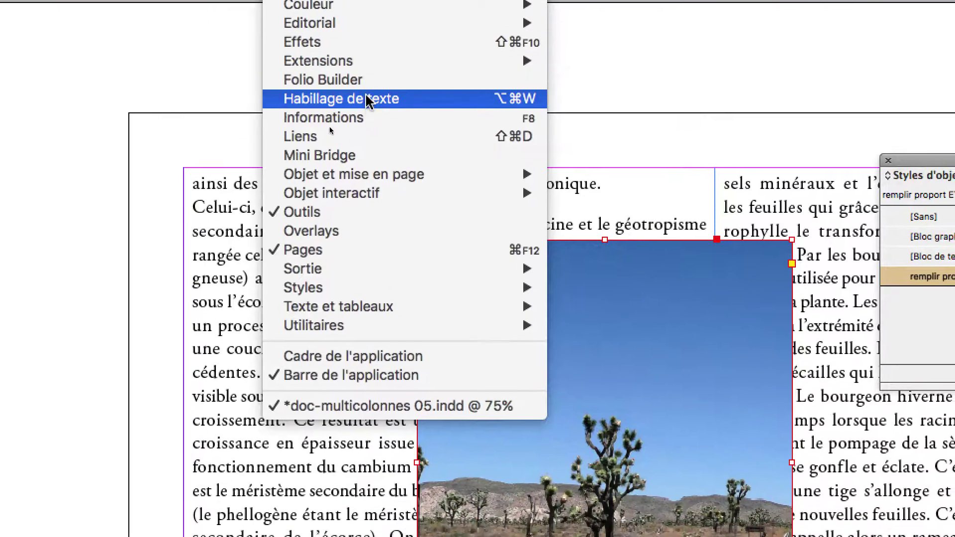
click(370, 100)
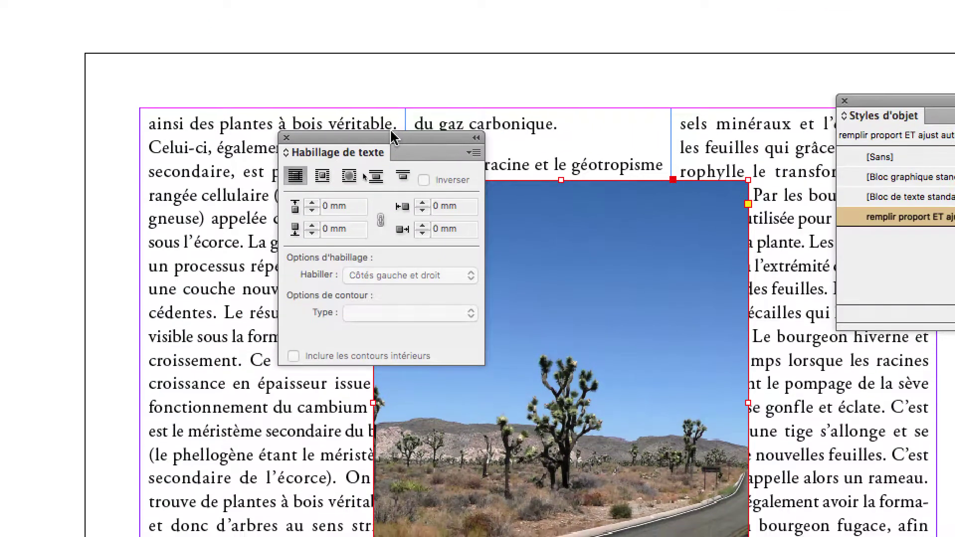
drag(388, 189, 277, 340)
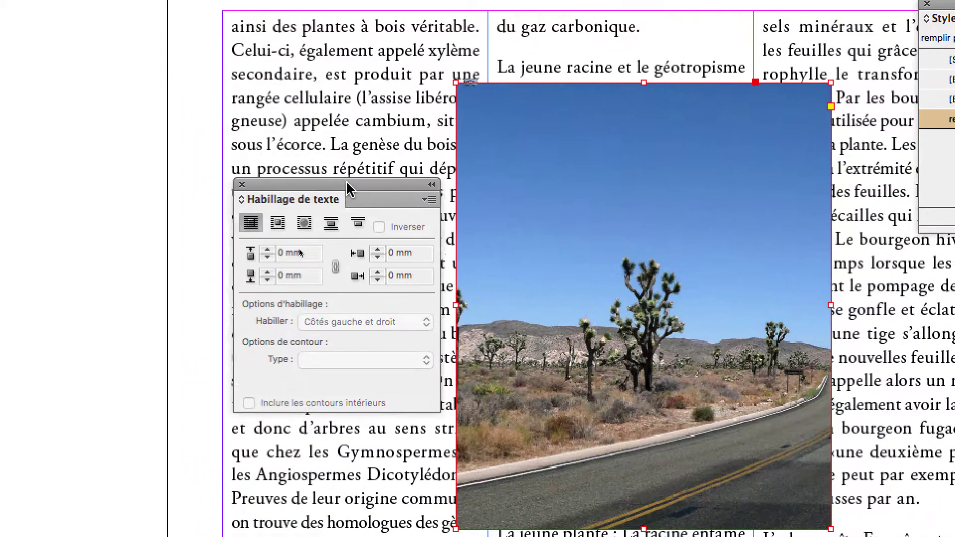
drag(348, 189, 344, 195)
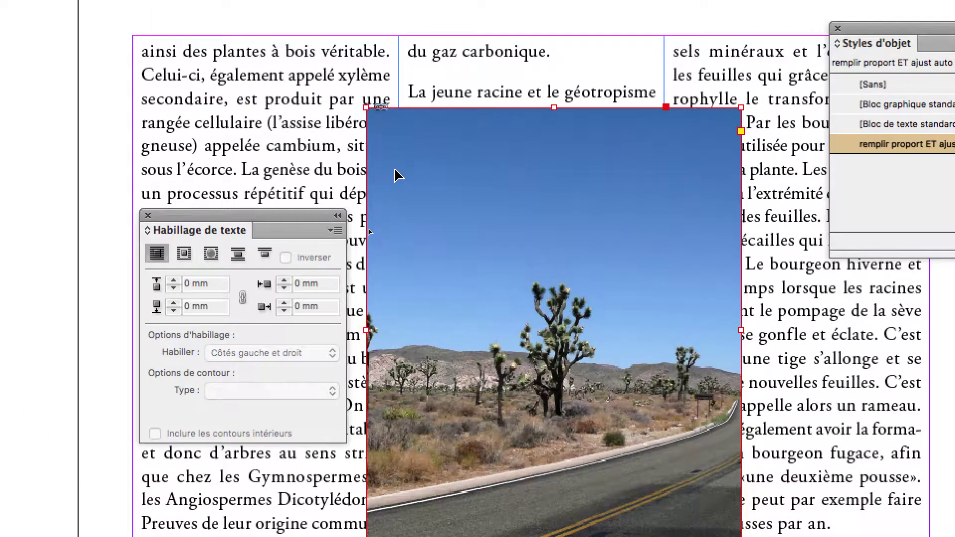
Reselect the desert road image frame and wrap the text around its bounding box.
double_click(489, 265)
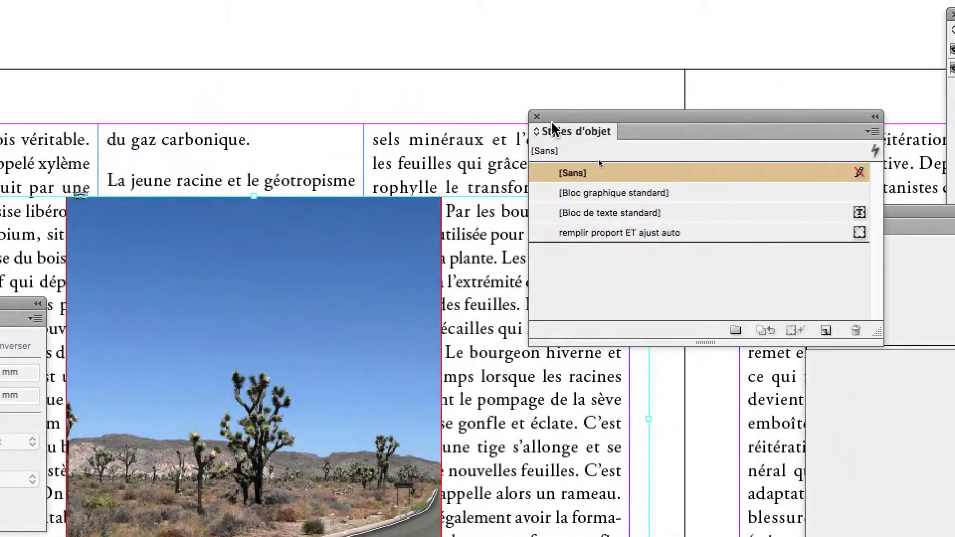
drag(561, 121, 606, 117)
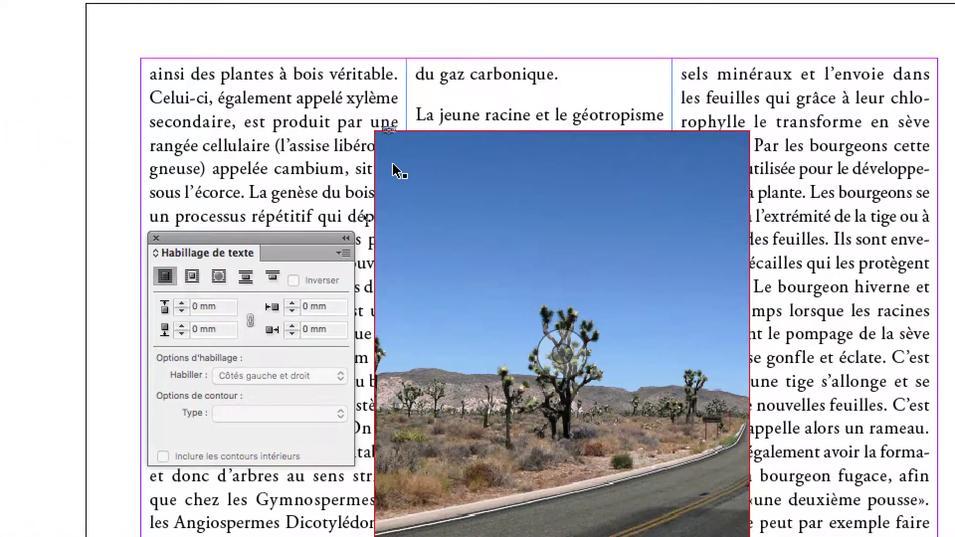
click(394, 169)
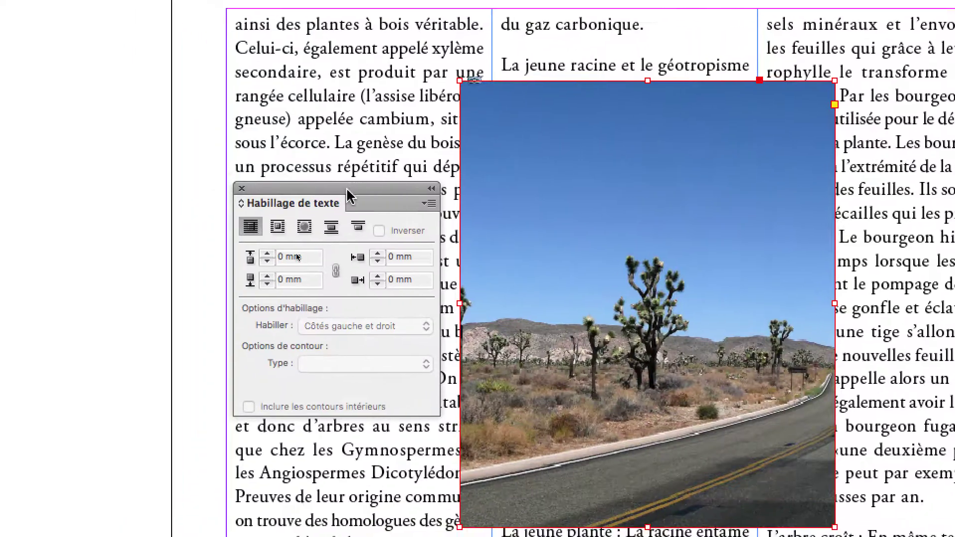
click(182, 262)
click(322, 205)
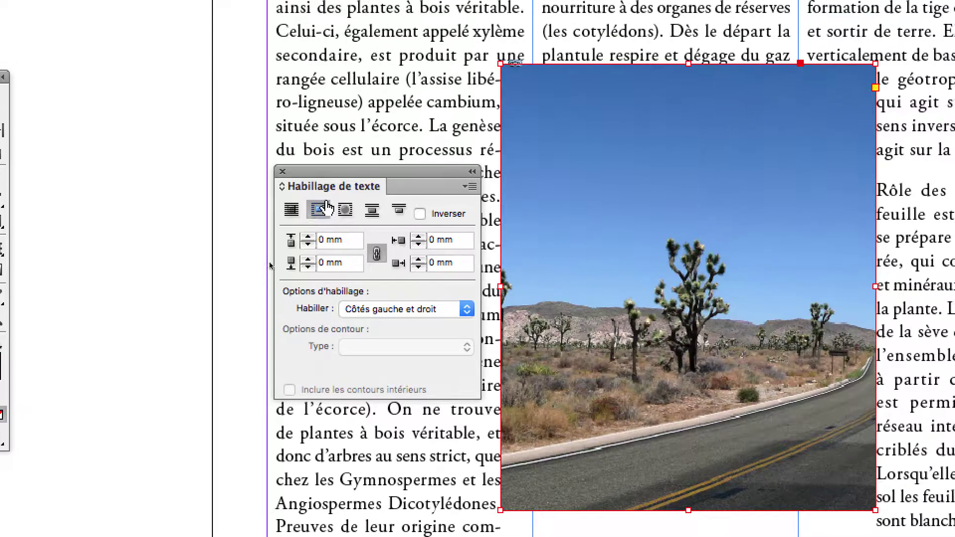
drag(348, 162, 314, 170)
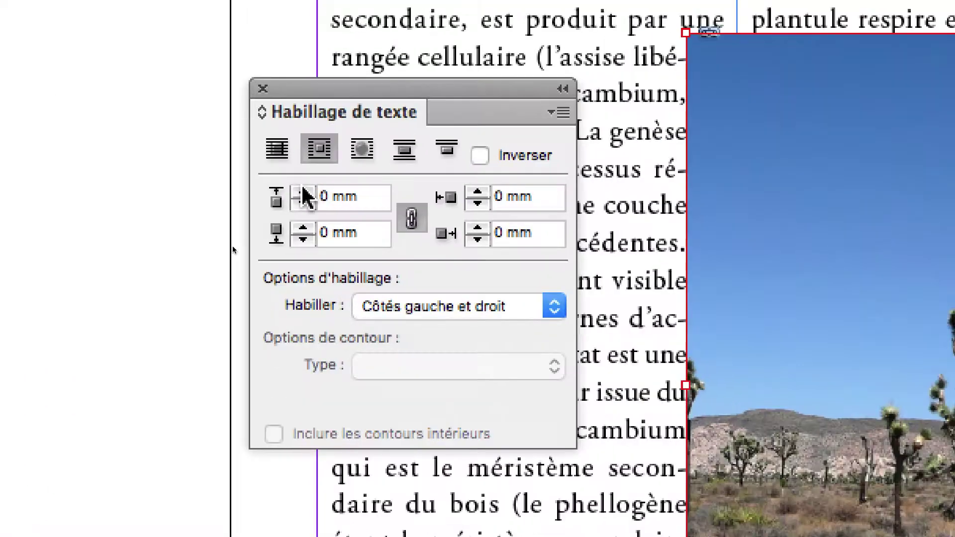
Raise the image's linked text wrap offsets to 4 mm, and reduce them to 1 mm on all four sides.
click(302, 191)
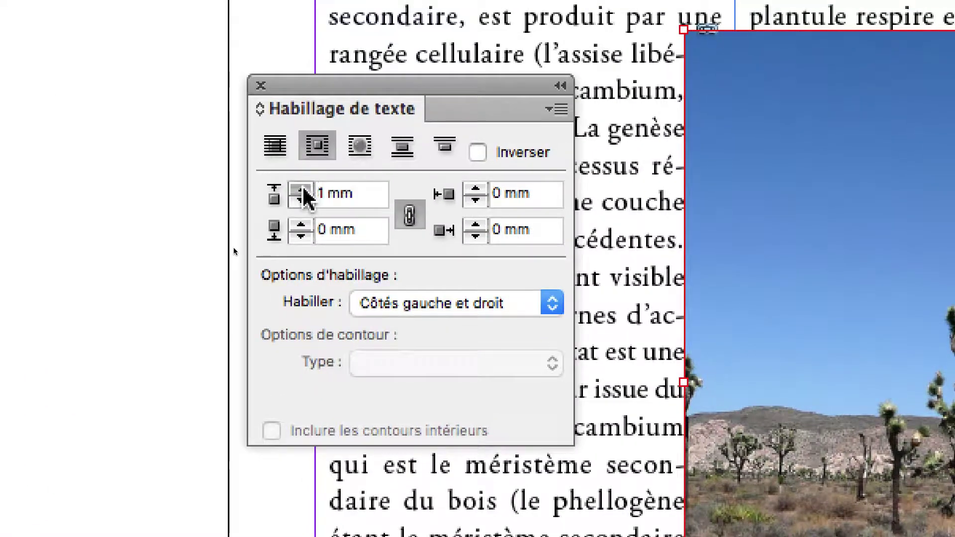
click(302, 191)
click(302, 191)
click(301, 189)
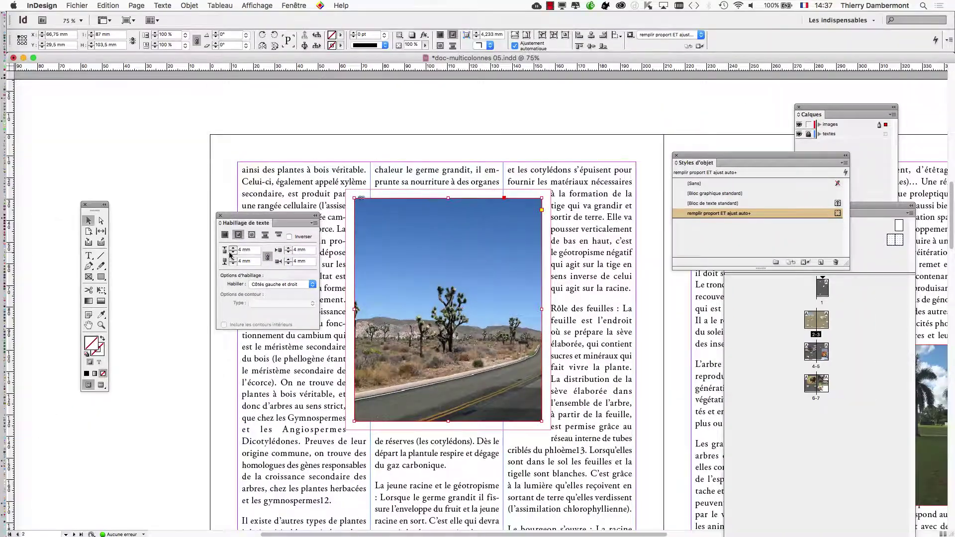
click(233, 254)
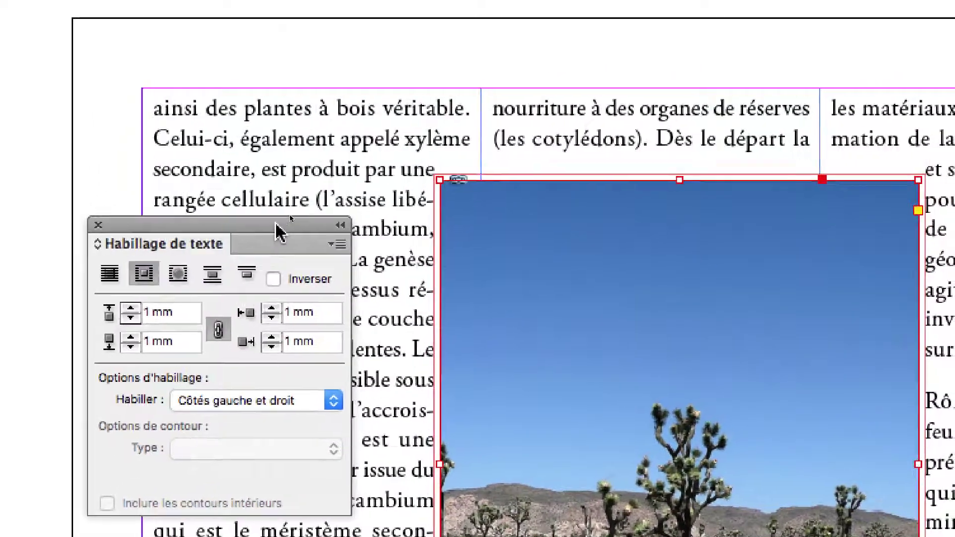
Move the image to the page's upper-left margin corner at 12.7 mm and enlarge it across two columns, about 123 by 122 mm.
drag(378, 158, 325, 158)
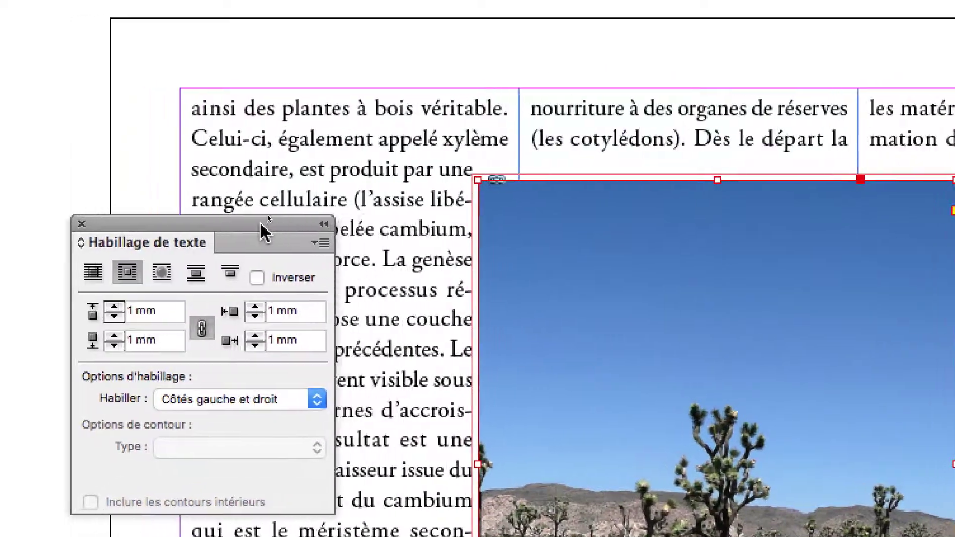
drag(259, 221, 27, 77)
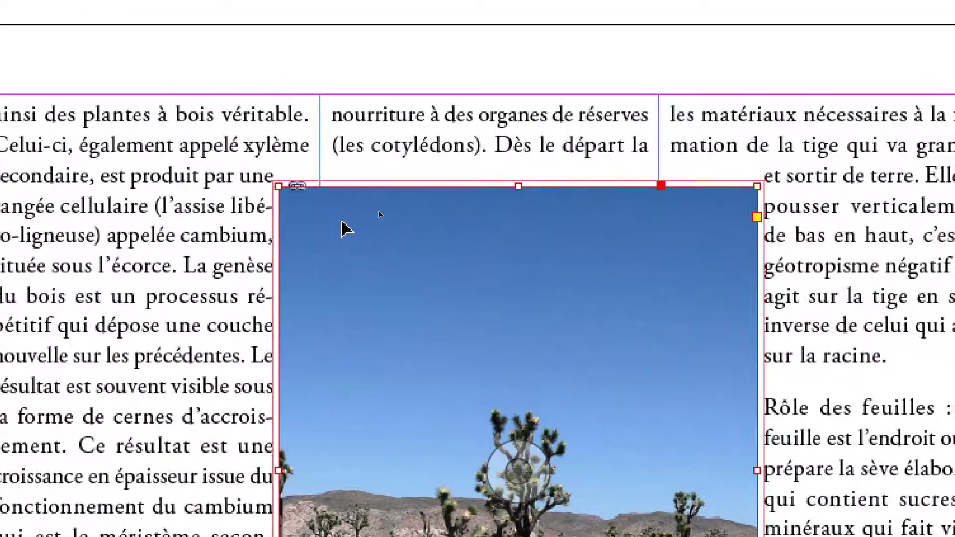
drag(535, 216, 414, 189)
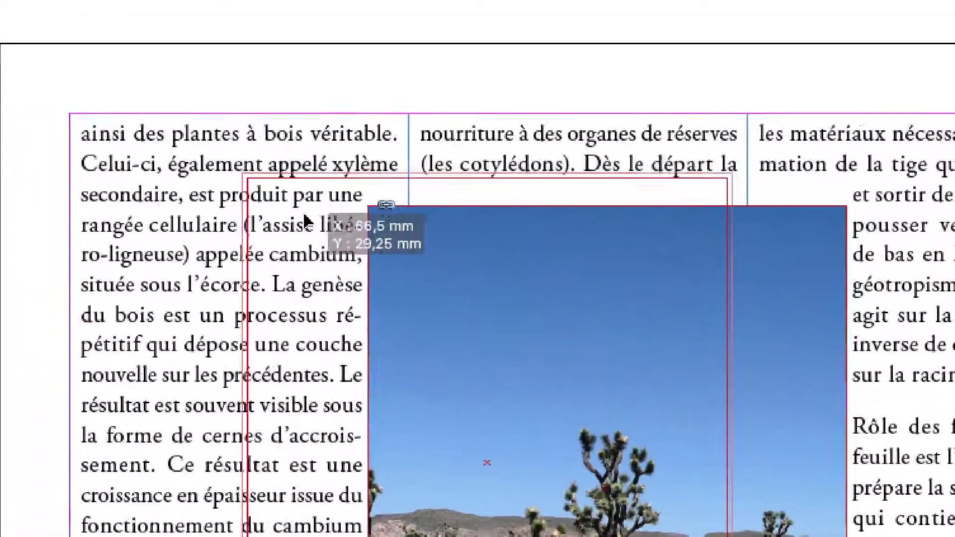
drag(306, 218, 131, 169)
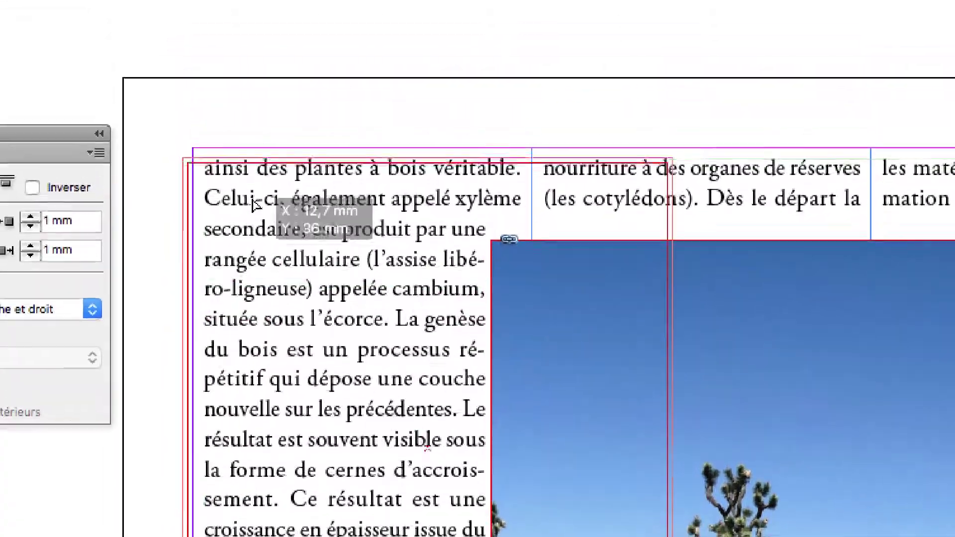
mouse_move(254, 204)
mouse_down()
mouse_move(258, 198)
mouse_move(266, 211)
mouse_up()
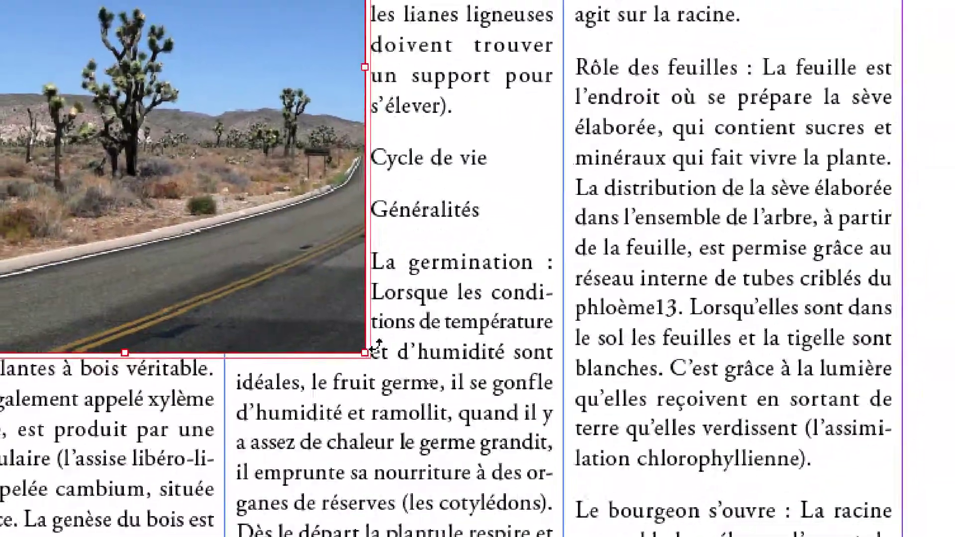
drag(368, 352, 527, 336)
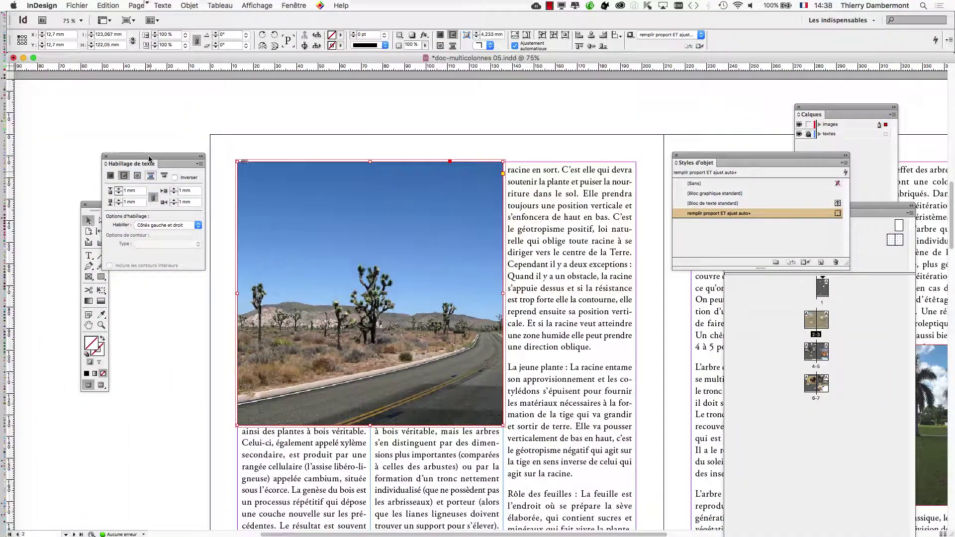
Try a 4 mm text wrap offset around the enlarged image, and set it back to 1 mm.
drag(570, 253, 563, 359)
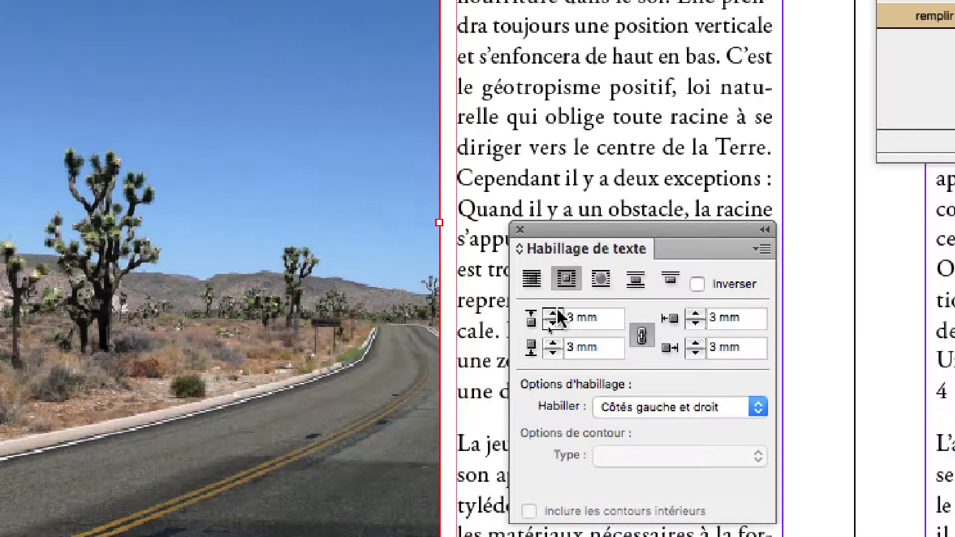
click(553, 313)
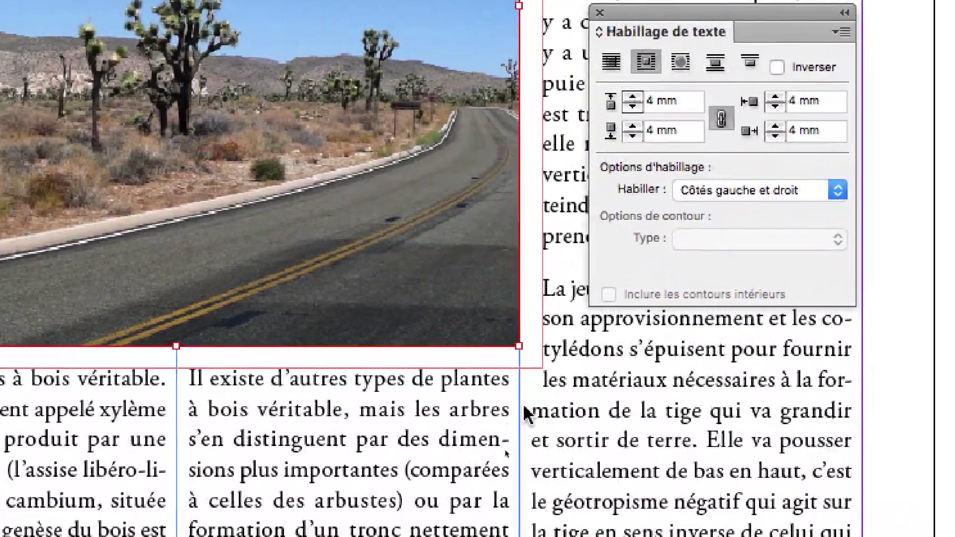
click(632, 106)
click(632, 106)
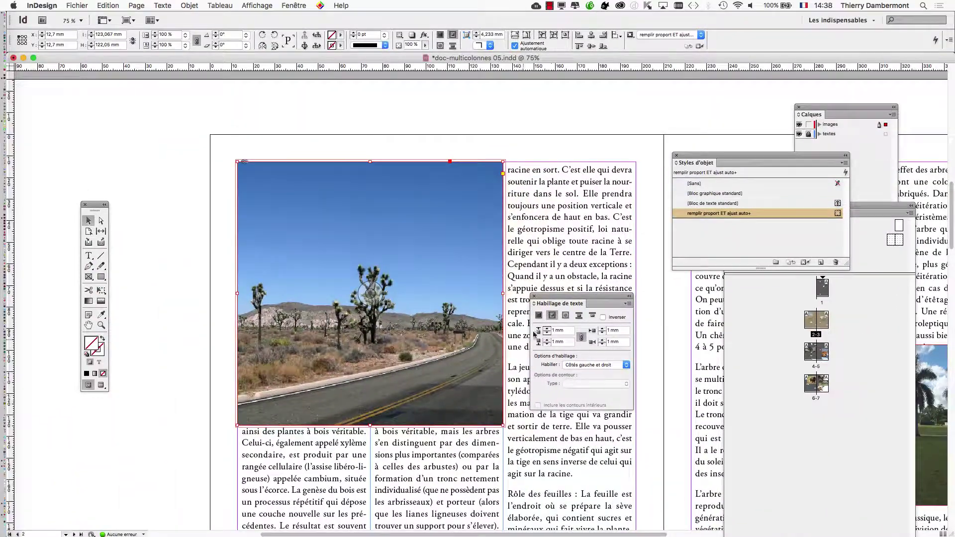
drag(569, 296, 138, 102)
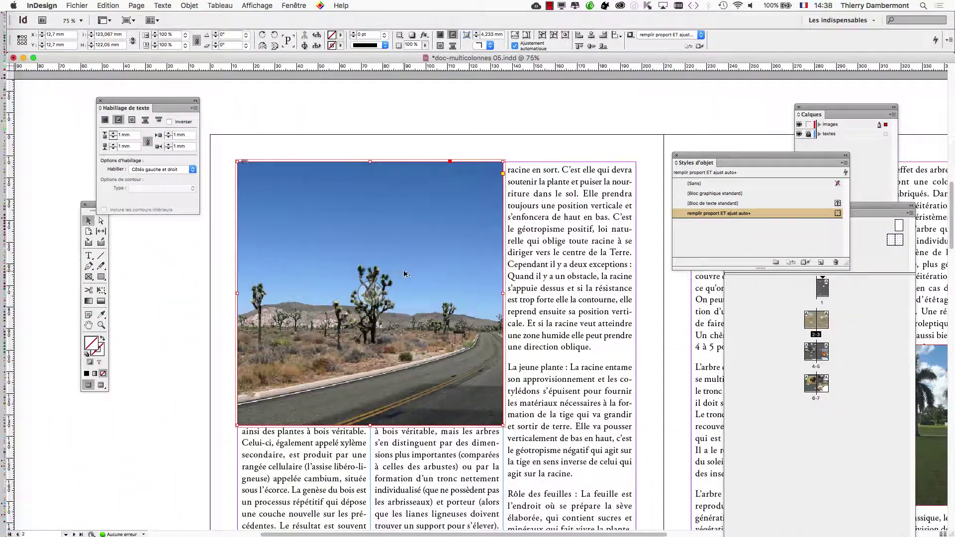
Redefine the object style "remplir proport ET ajust auto" from the selected image with its text wrap.
scroll(407, 275, down, 1)
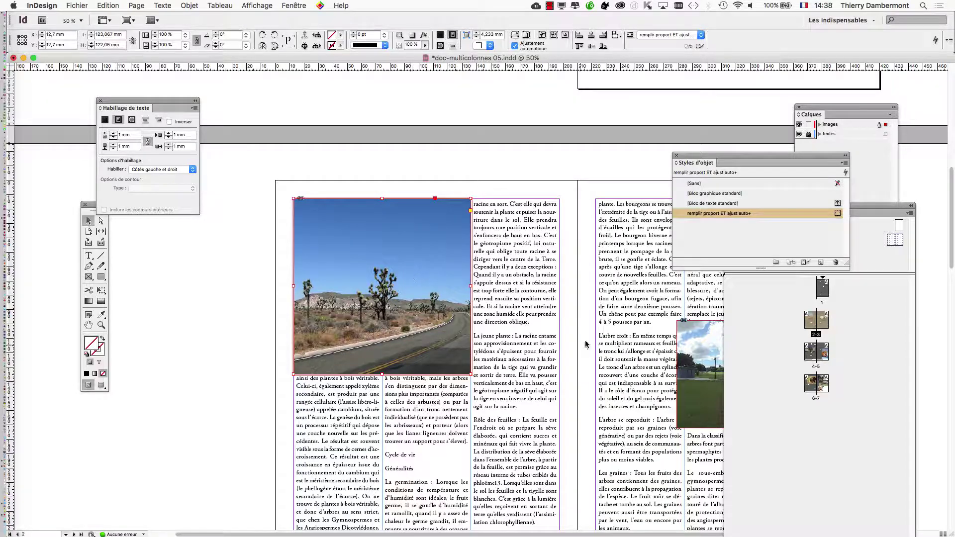
key(super+minus)
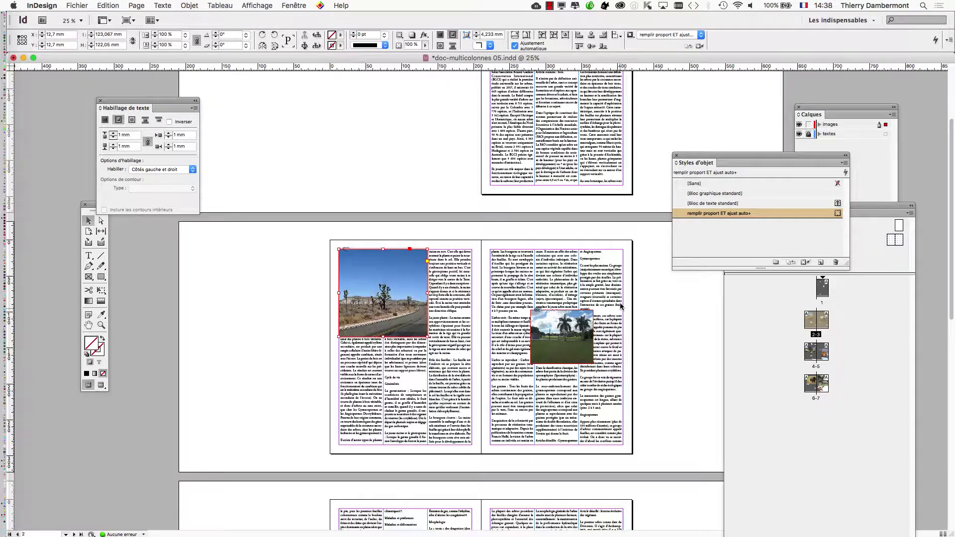
drag(707, 157, 524, 227)
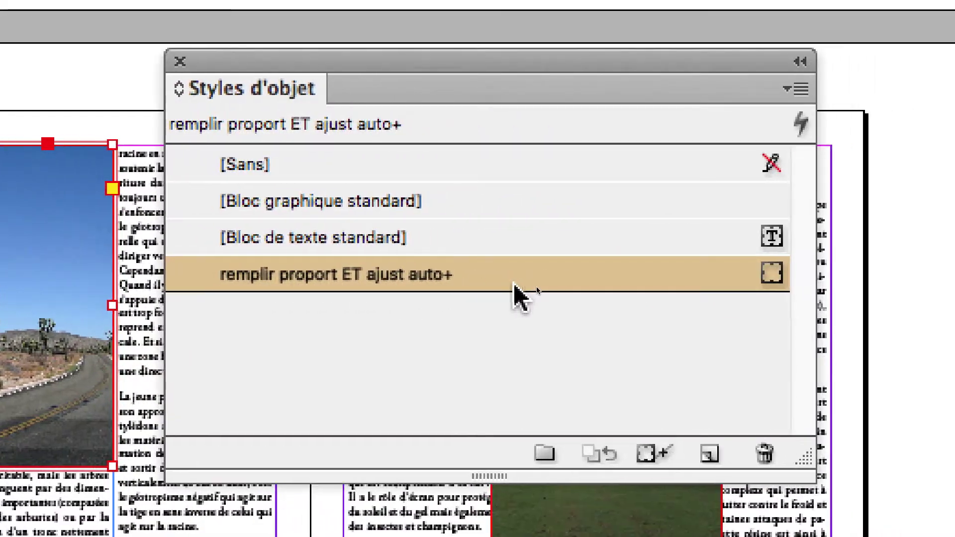
click(796, 89)
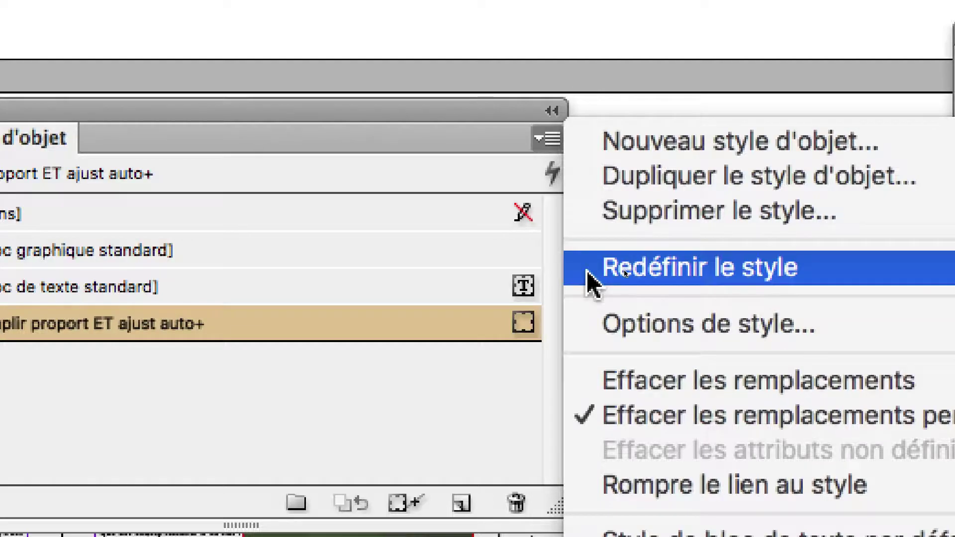
click(590, 271)
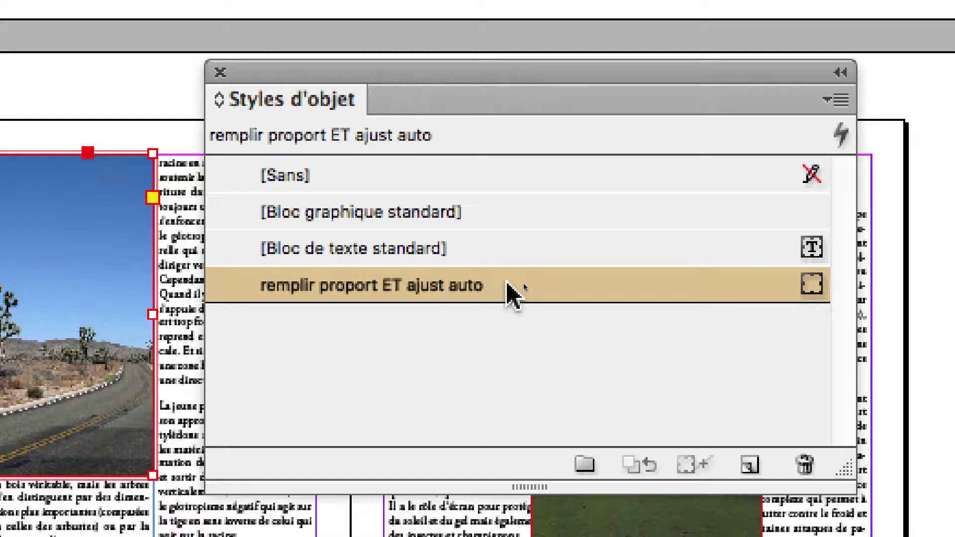
Check the text wrap settings (Habillage et divers) in the options of the style "remplir proport ET ajust auto".
double_click(505, 292)
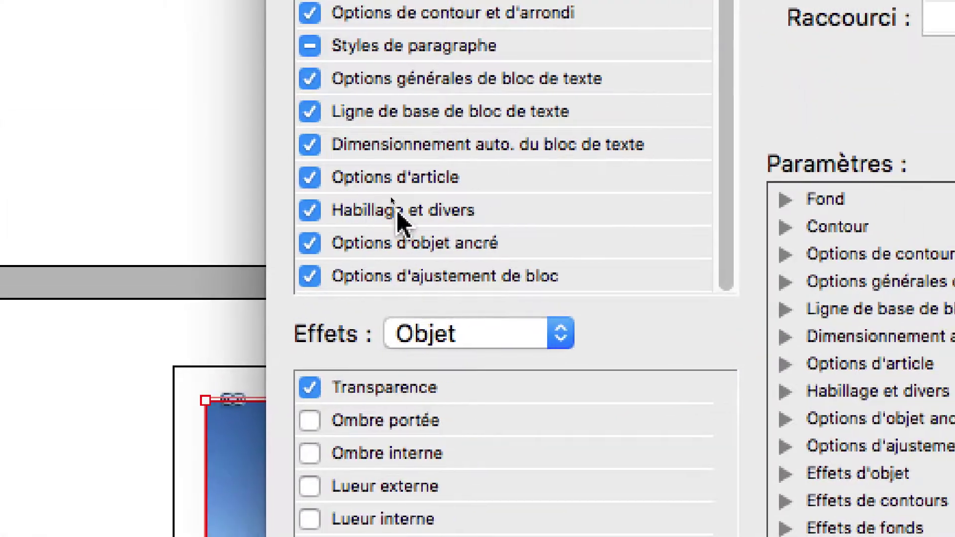
click(395, 68)
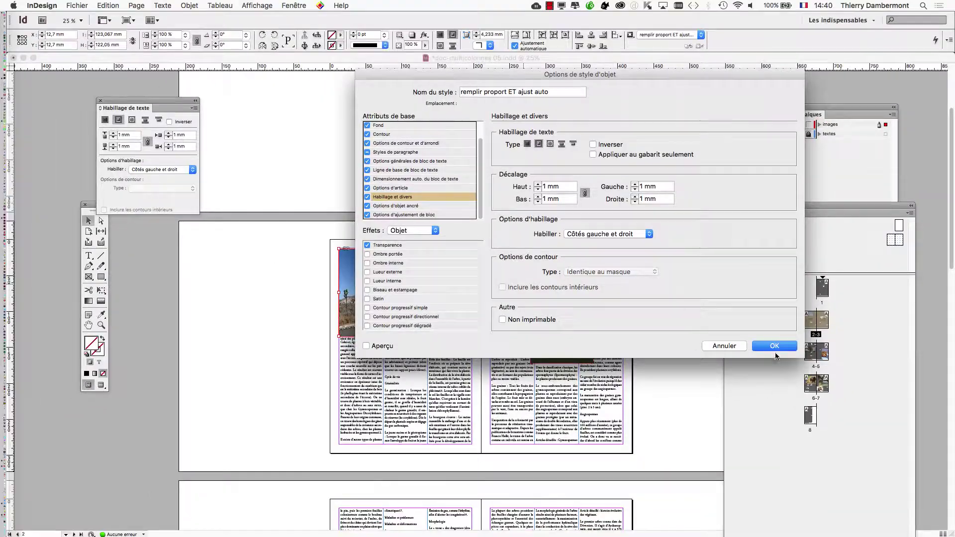
click(775, 349)
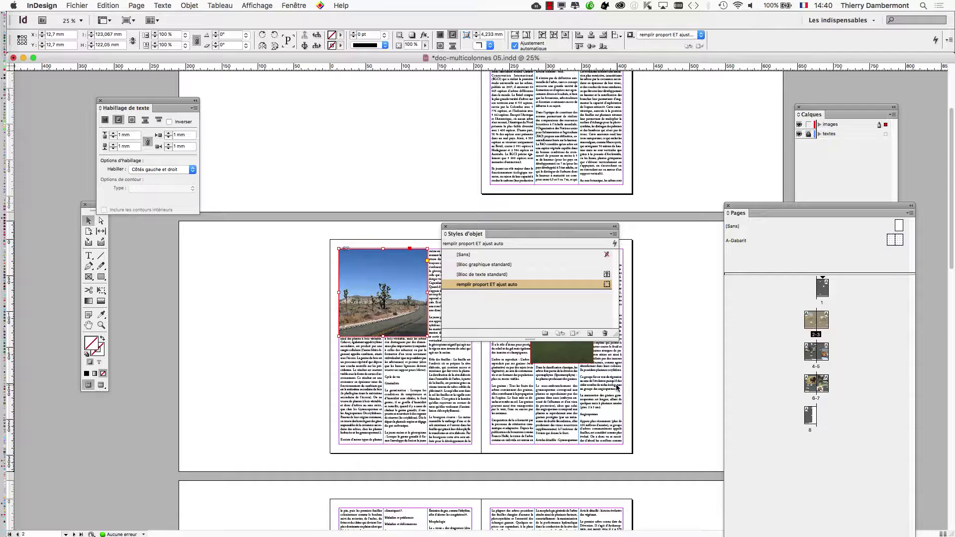
Clear the view of the spread and examine the text wrap around the images on the following pages.
drag(514, 226, 658, 129)
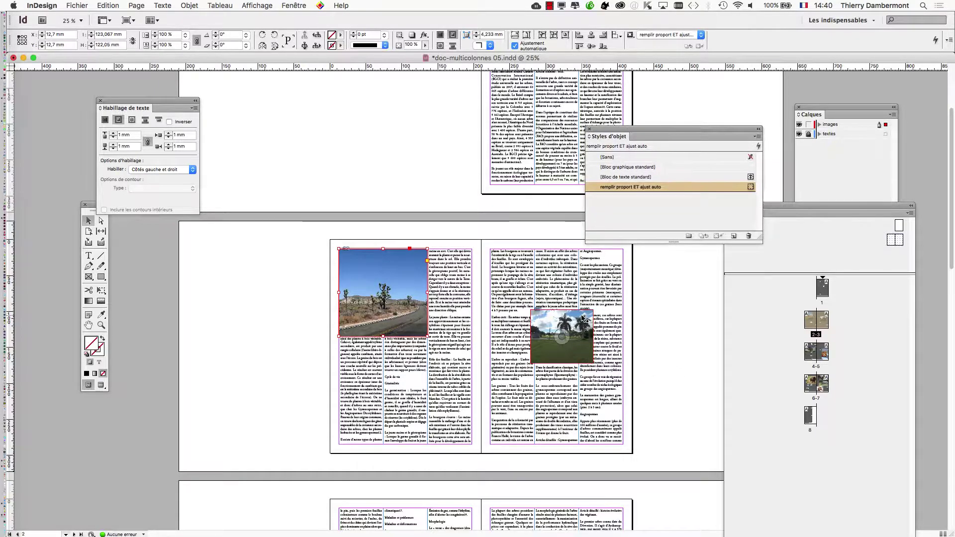
scroll(584, 331, down, 10)
scroll(584, 331, down, 5)
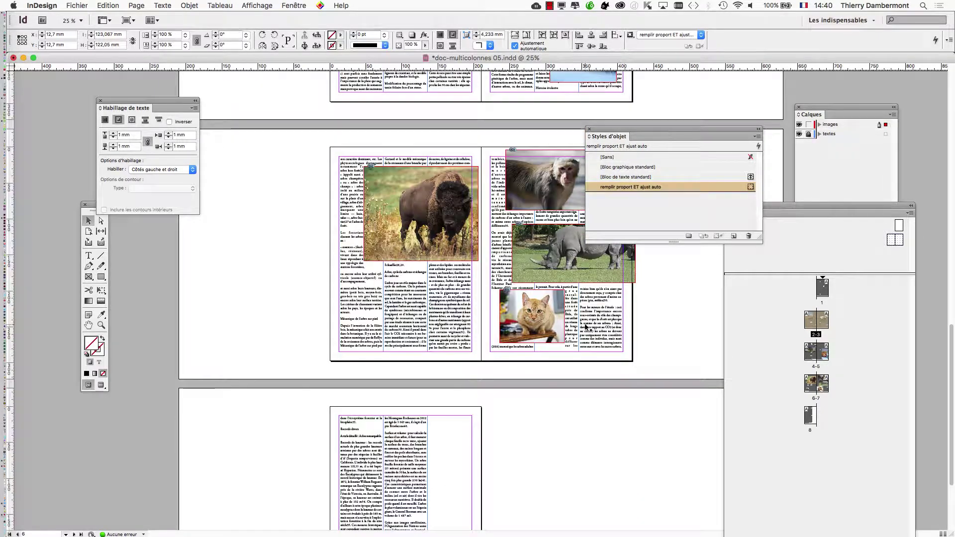
Move the cat image to the bottom of the right page's first column and narrow its frame to one column, about 61.5 by 71.8 mm.
drag(628, 131, 720, 131)
key(super+equal)
key(super+equal)
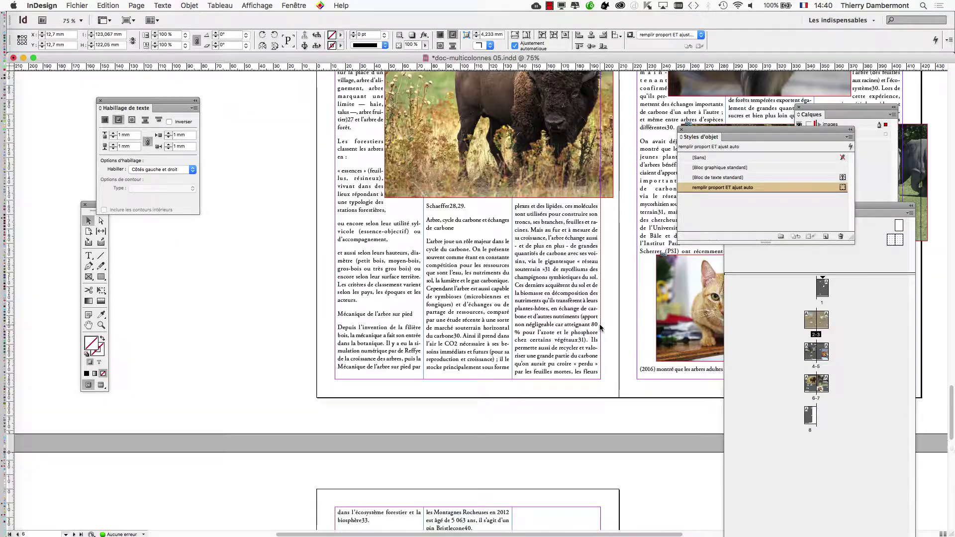
drag(598, 324, 277, 300)
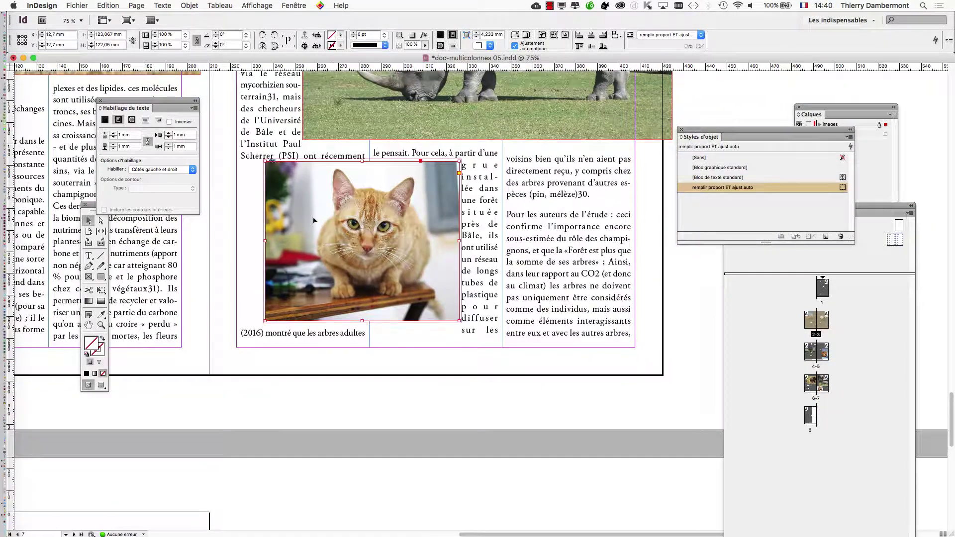
drag(311, 225, 478, 256)
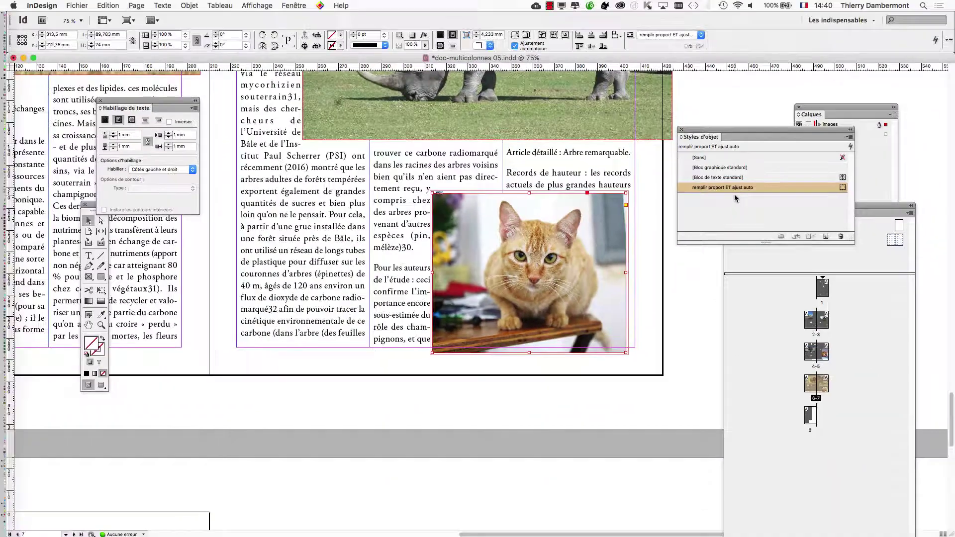
drag(497, 293, 291, 256)
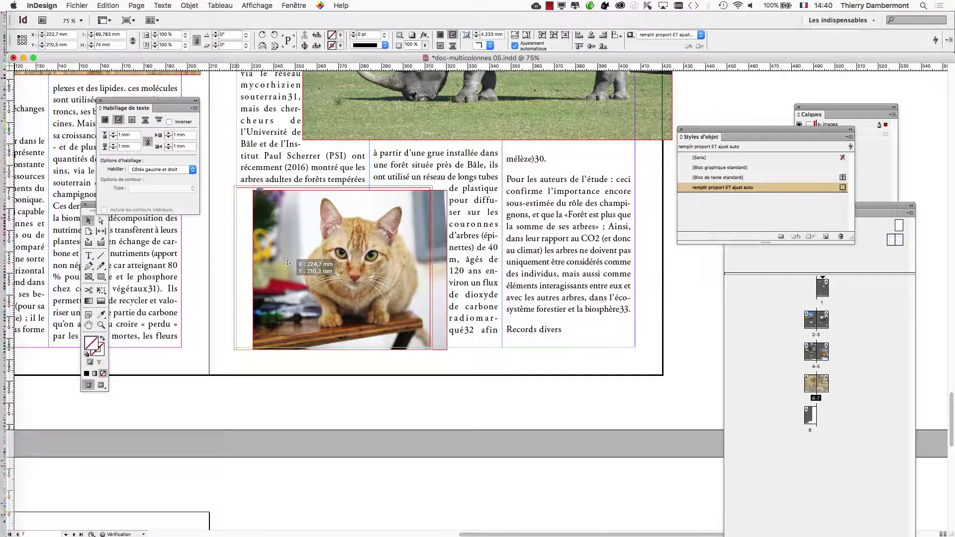
drag(430, 187, 369, 192)
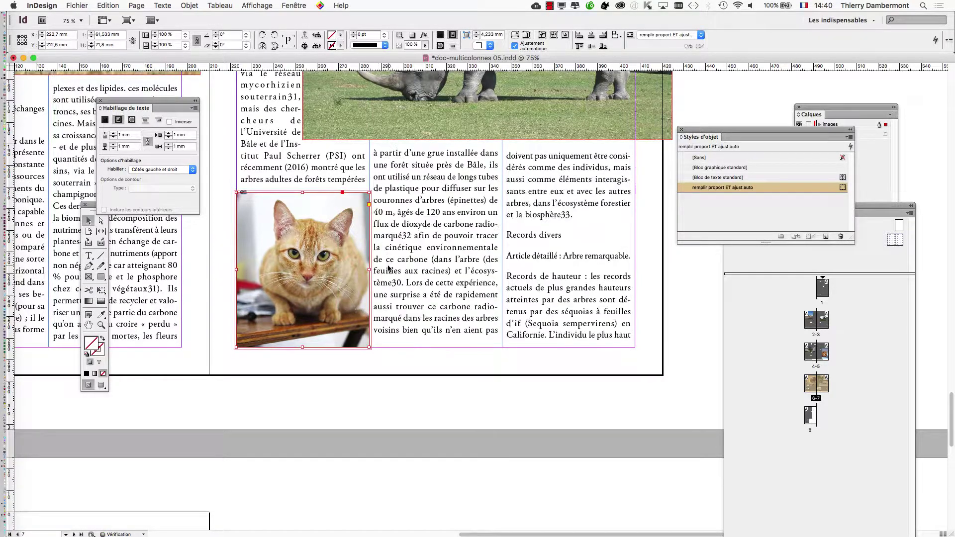
Fit the rhinoceros image to the right page's last two columns, and the monkey image to the first column at the top margin.
key(super+minus)
scroll(478, 231, up, 5)
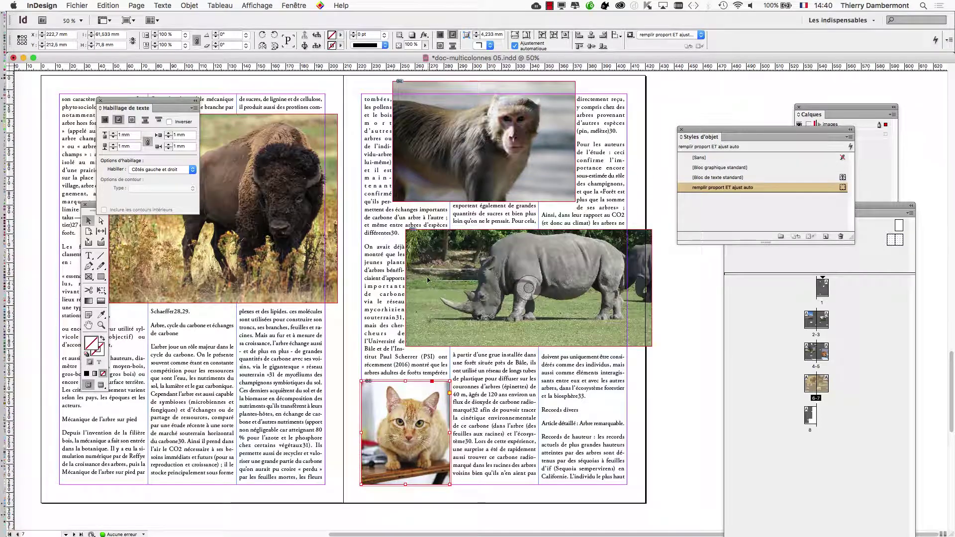
click(428, 280)
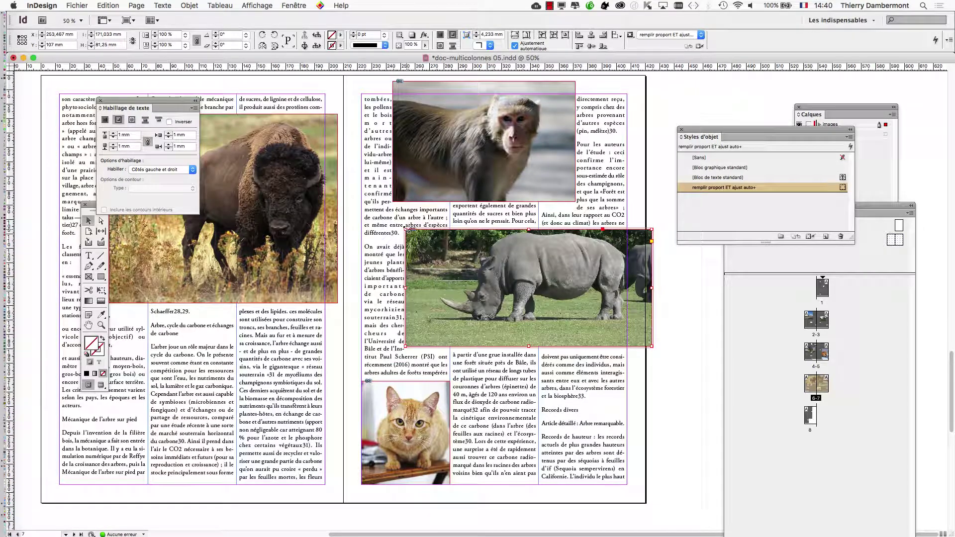
drag(406, 230, 448, 257)
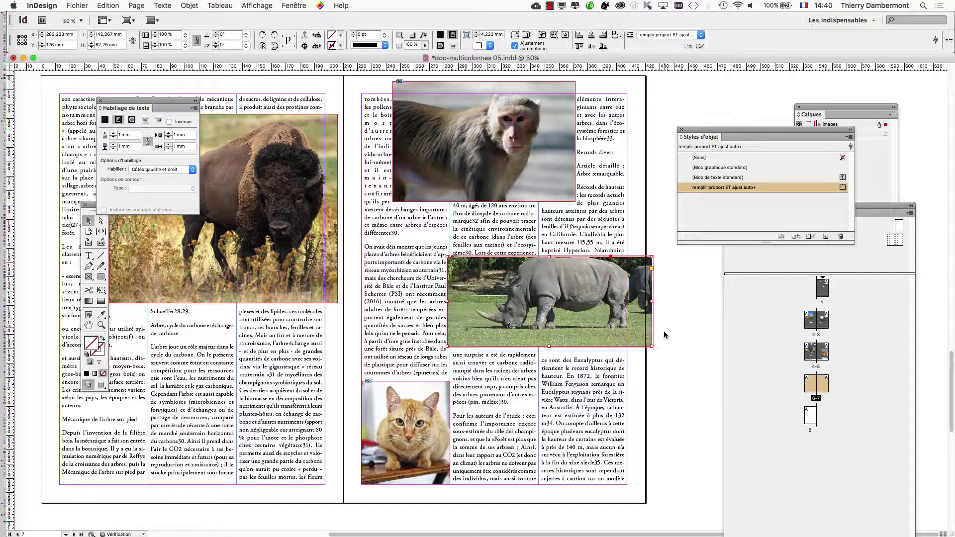
drag(651, 347, 627, 346)
drag(433, 127, 403, 139)
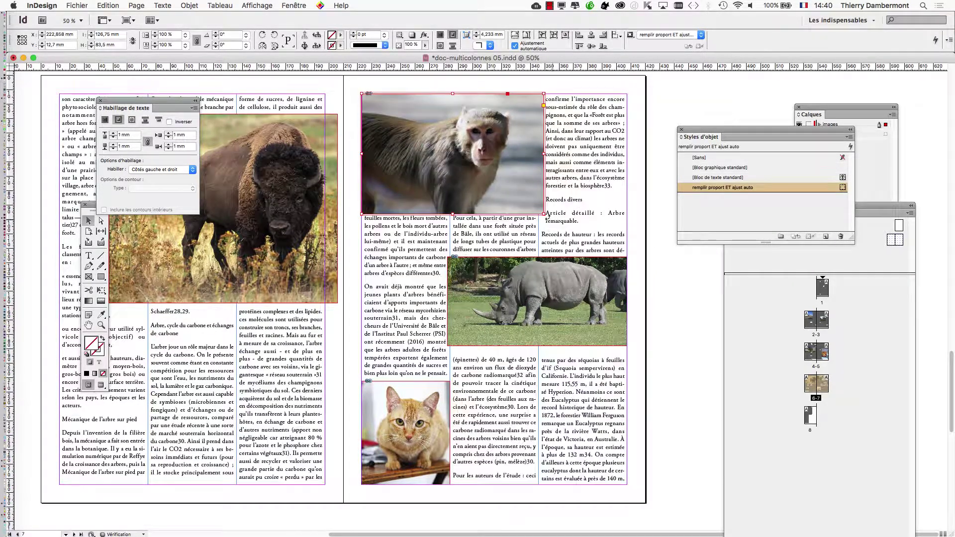
drag(542, 214, 389, 373)
Stretch the bison image across all three columns of the left page, about 184.6 by 94.3 mm.
scroll(378, 251, left, 10)
drag(534, 298, 567, 353)
drag(547, 452, 547, 275)
Move the fox image on page 5 to the bottom of the first column and resize it to one column, about 61.5 by 103.3 mm.
key(super+minus)
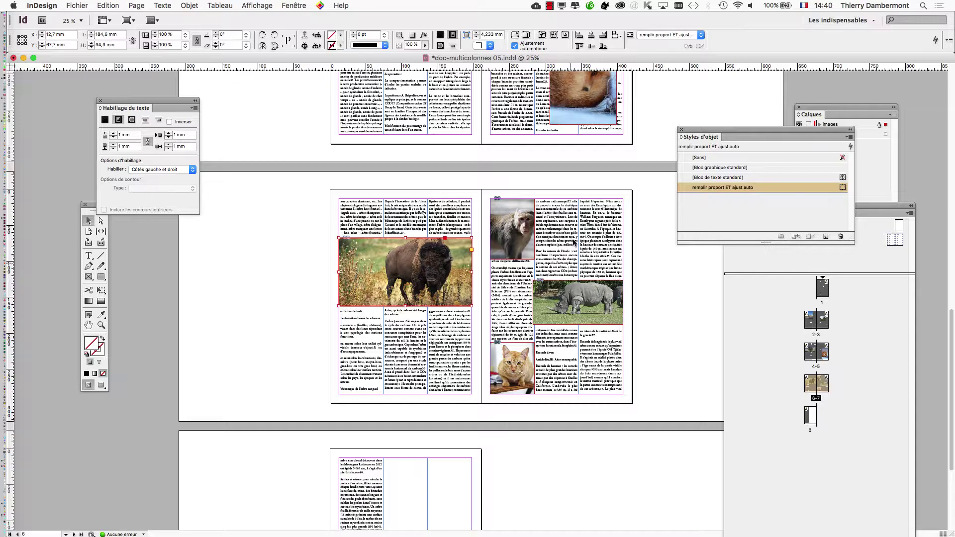
scroll(574, 242, up, 5)
key(super+equal)
key(super+equal)
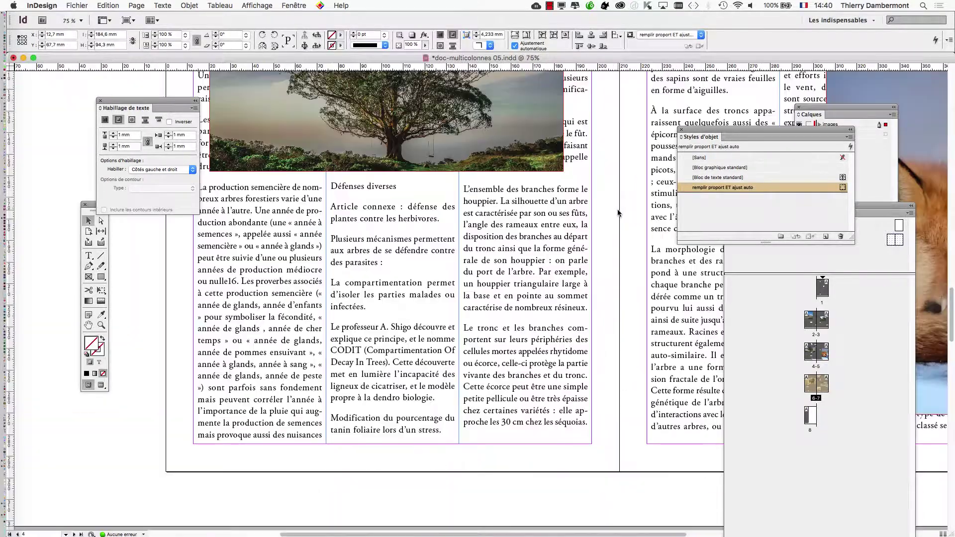
key(super+minus)
scroll(547, 224, right, 5)
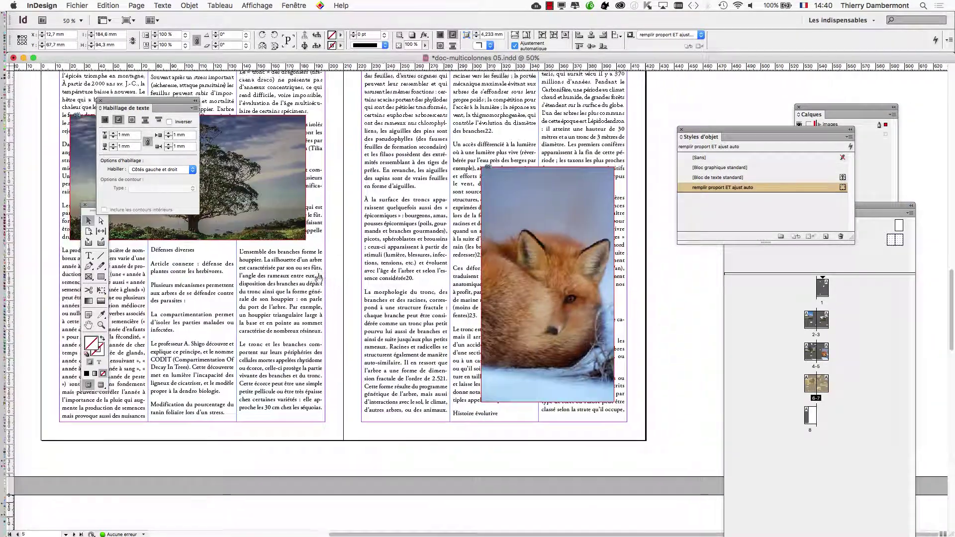
drag(515, 195, 390, 213)
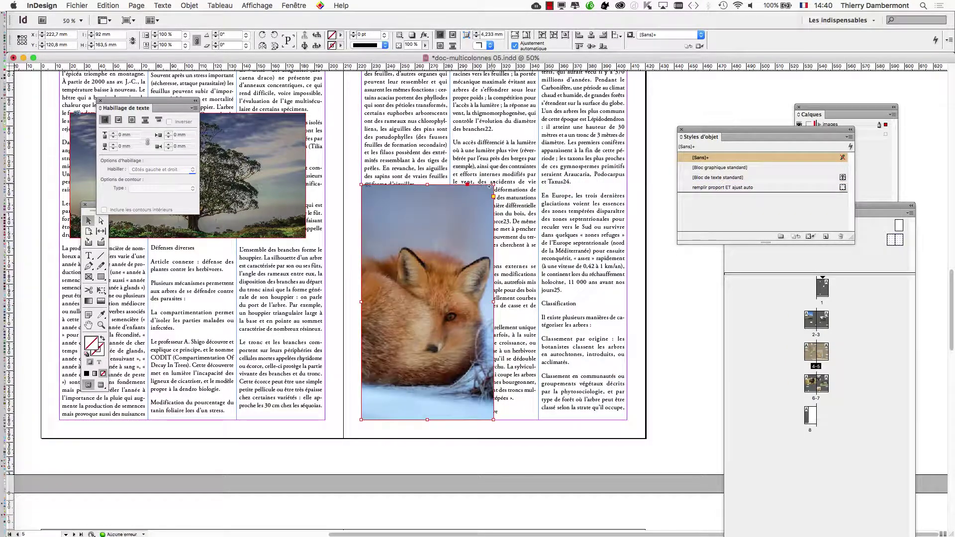
drag(493, 196, 450, 204)
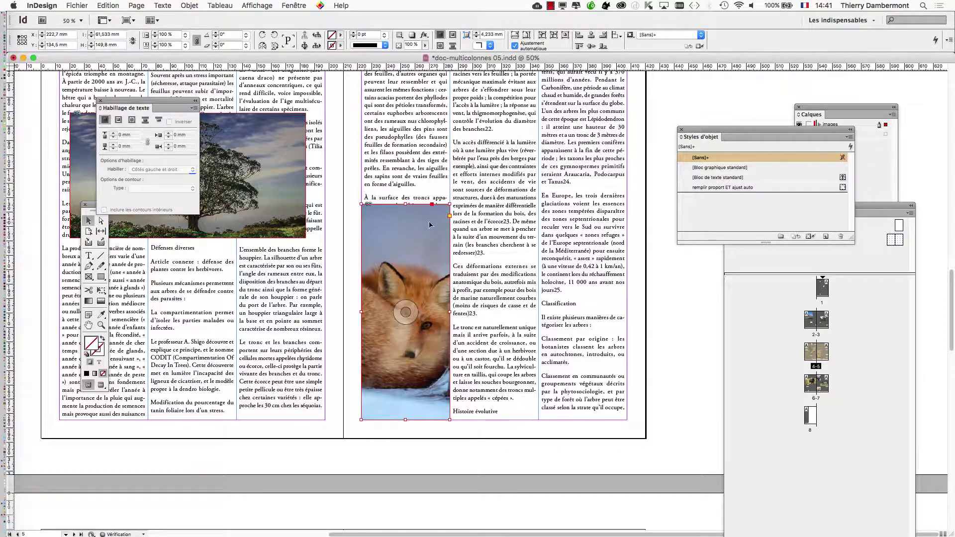
scroll(414, 240, up, 2)
scroll(535, 233, down, 2)
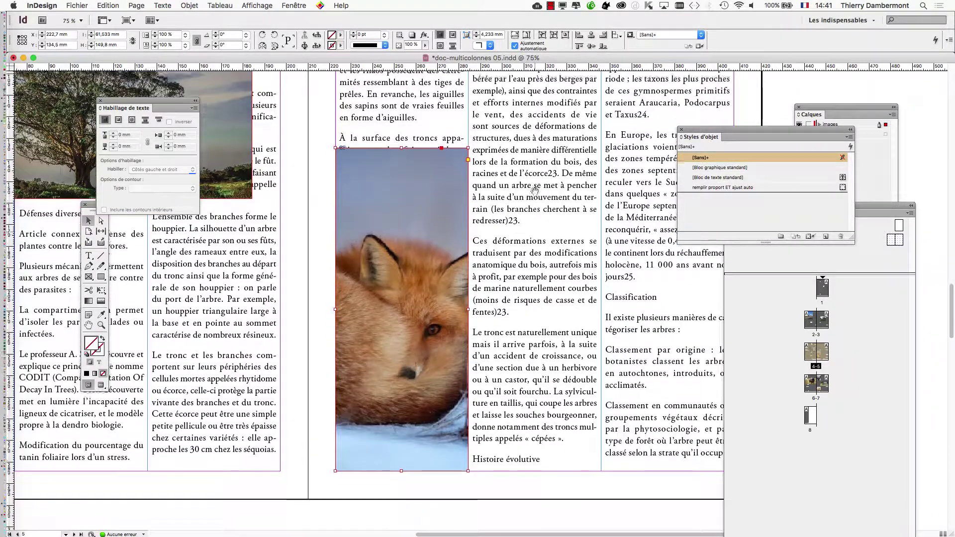
drag(404, 147, 409, 247)
Apply the object style "remplir proport ET ajust auto" to the fox image.
drag(716, 130, 519, 243)
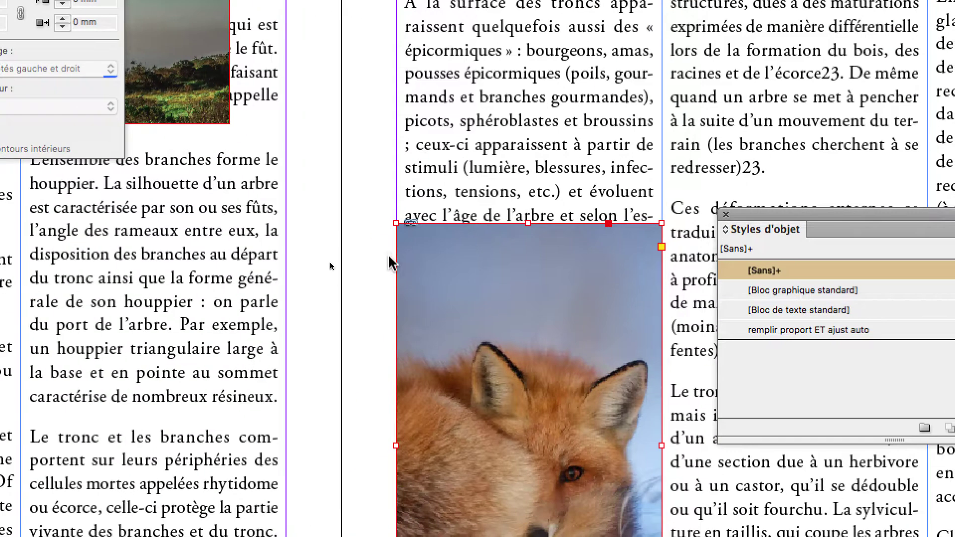
click(388, 257)
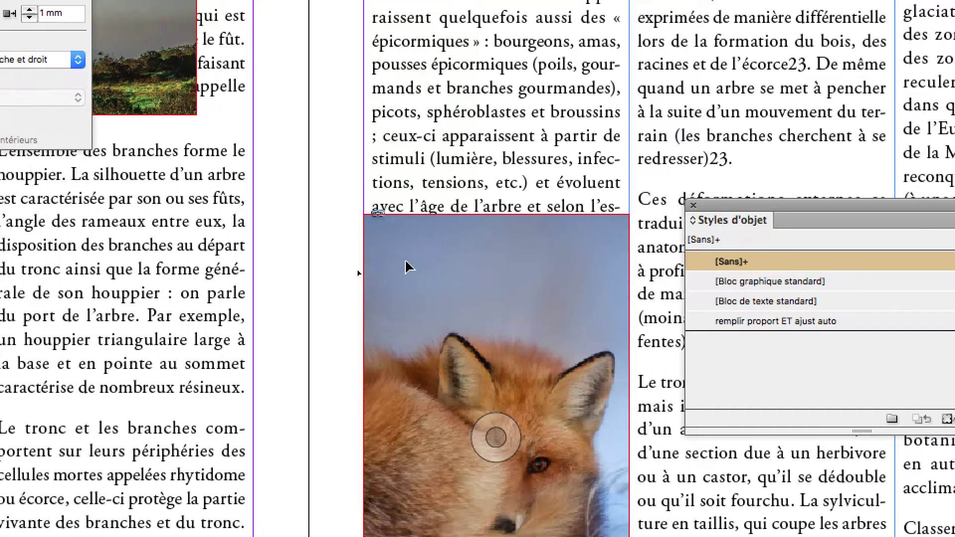
click(440, 269)
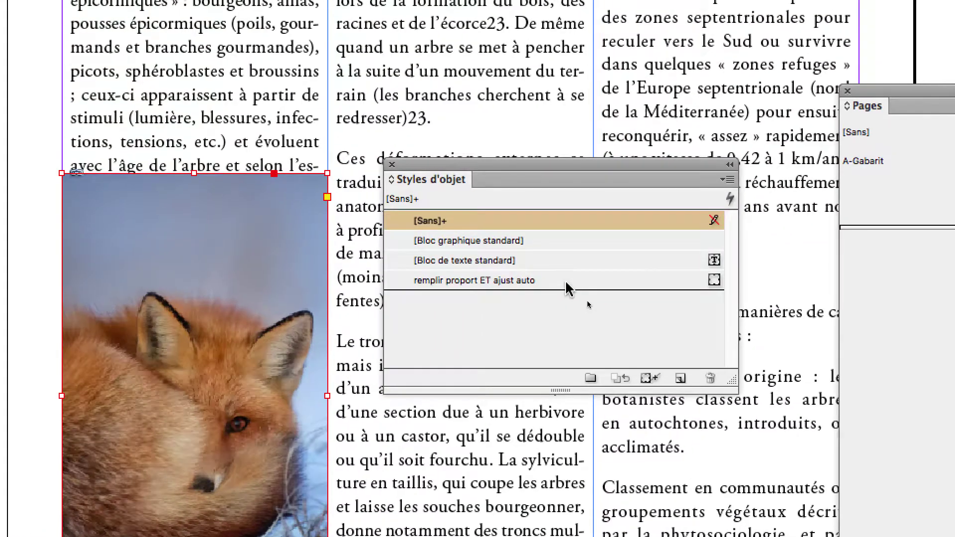
click(565, 280)
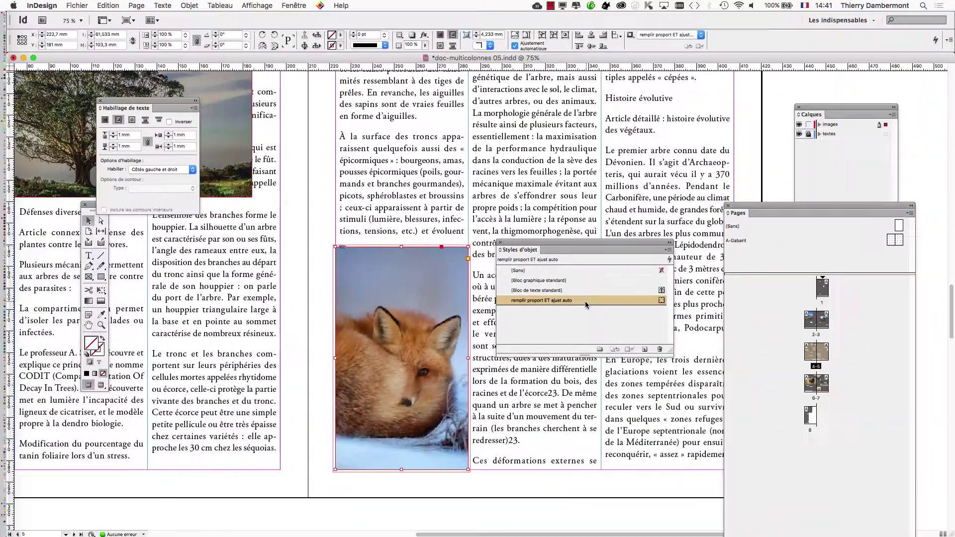
click(196, 397)
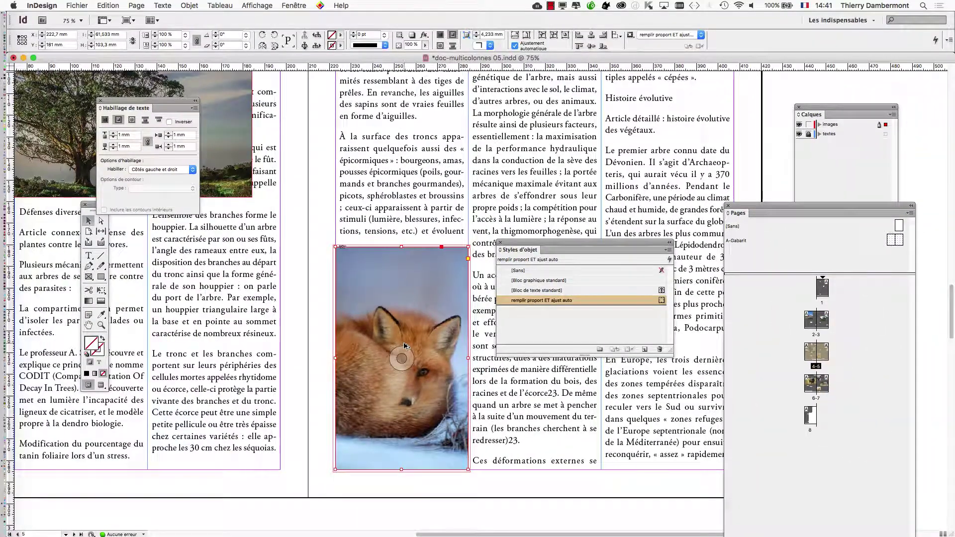
Apply the object style "remplir proport ET ajust auto" to the tree image on page 4.
key(super+minus)
drag(374, 394, 456, 421)
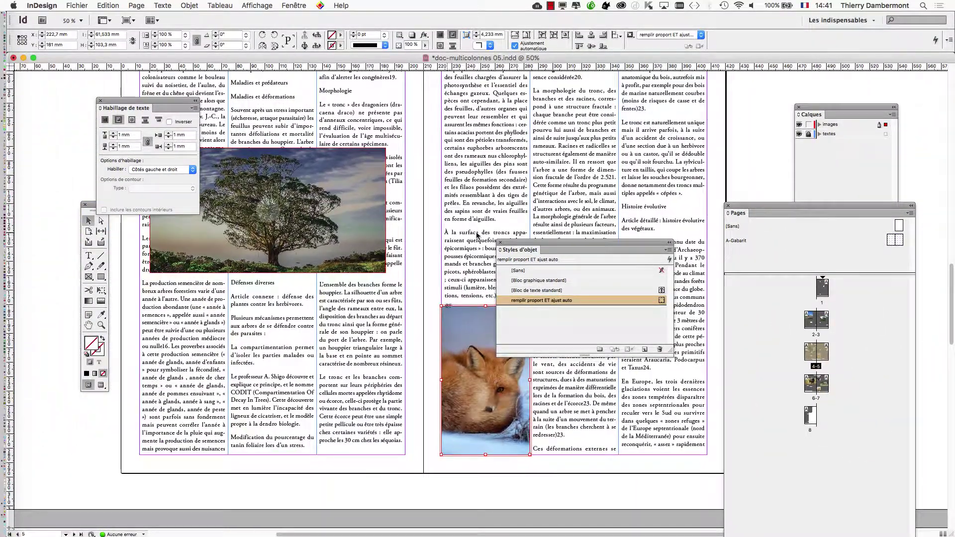
drag(555, 246, 471, 139)
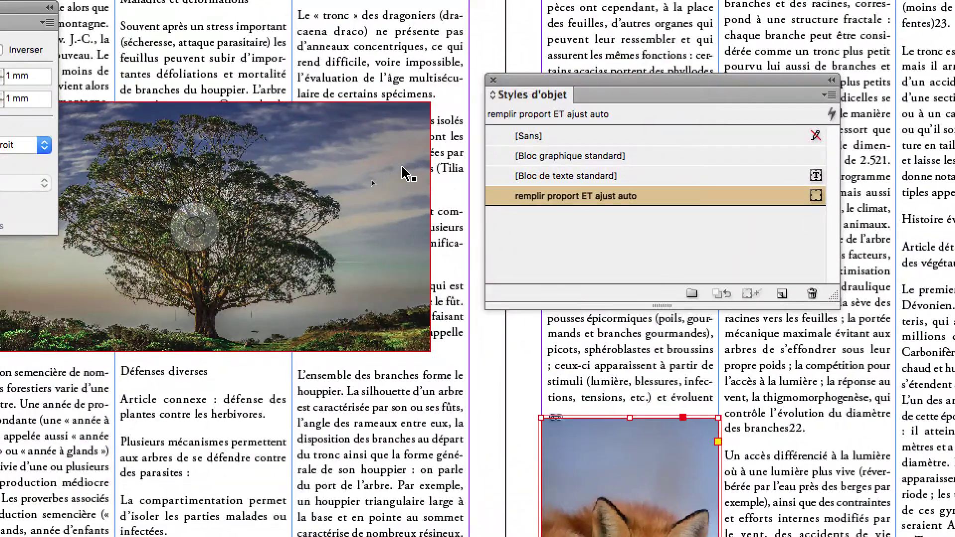
click(374, 170)
click(580, 201)
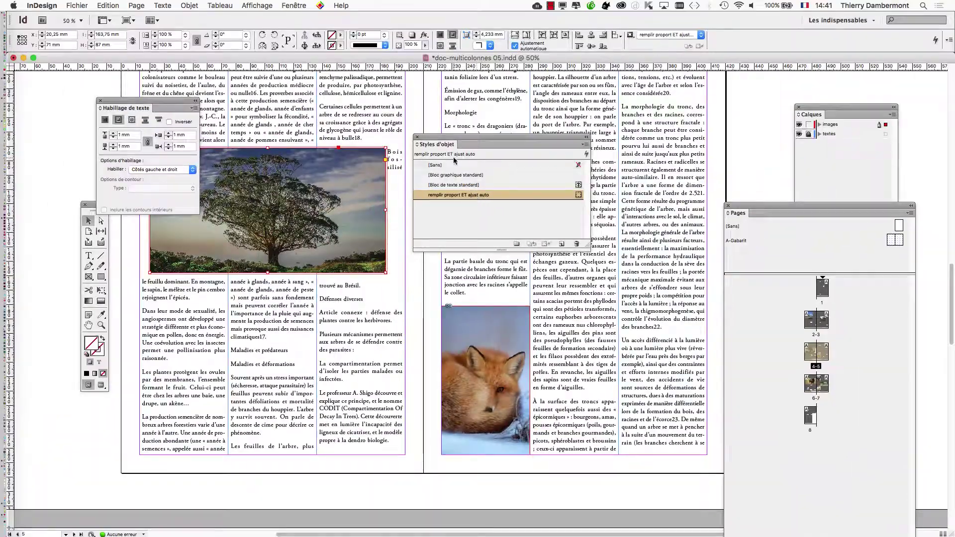
Resize the tree image to fill the full height of page 4's first column, about 61.5 by 271.6 mm.
drag(449, 140, 653, 152)
drag(378, 217, 521, 232)
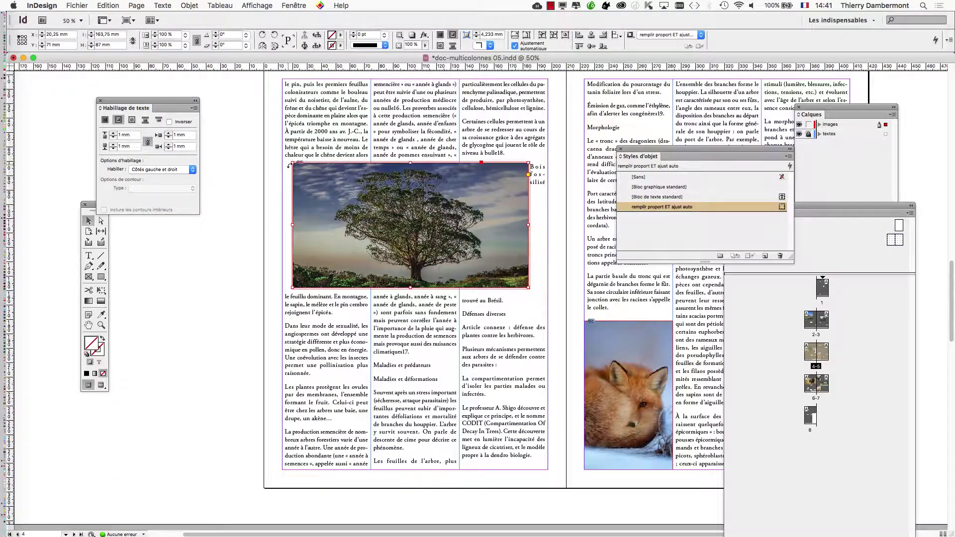
drag(291, 162, 282, 123)
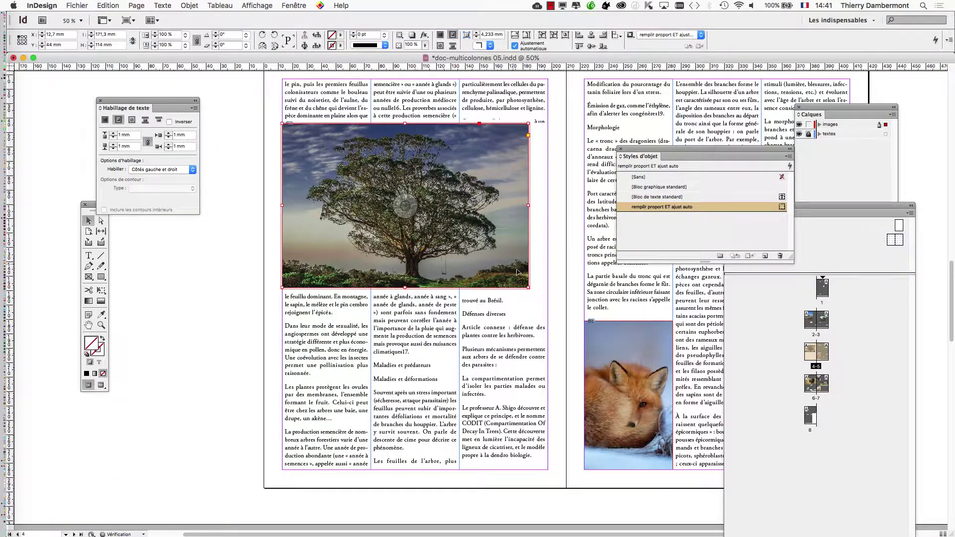
drag(528, 287, 371, 454)
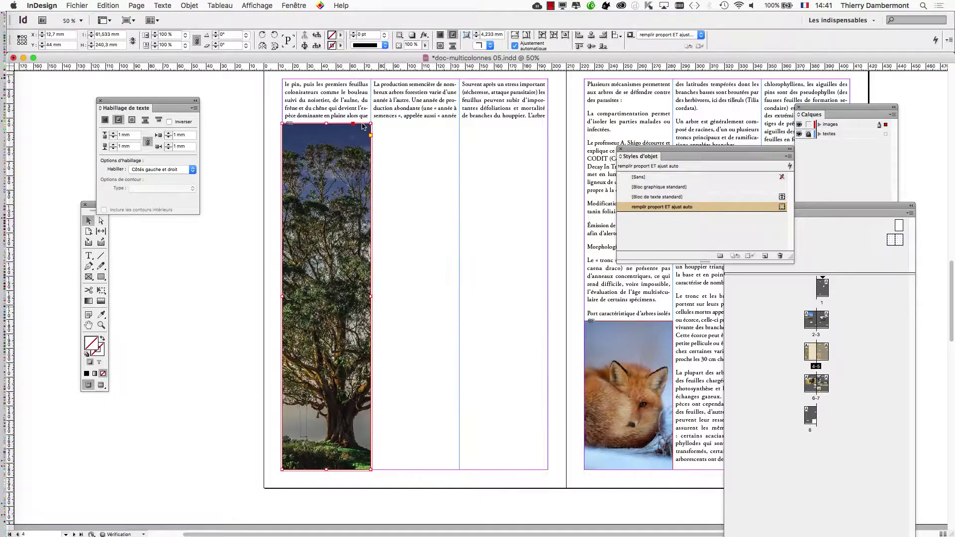
scroll(337, 190, up, 3)
drag(326, 200, 327, 155)
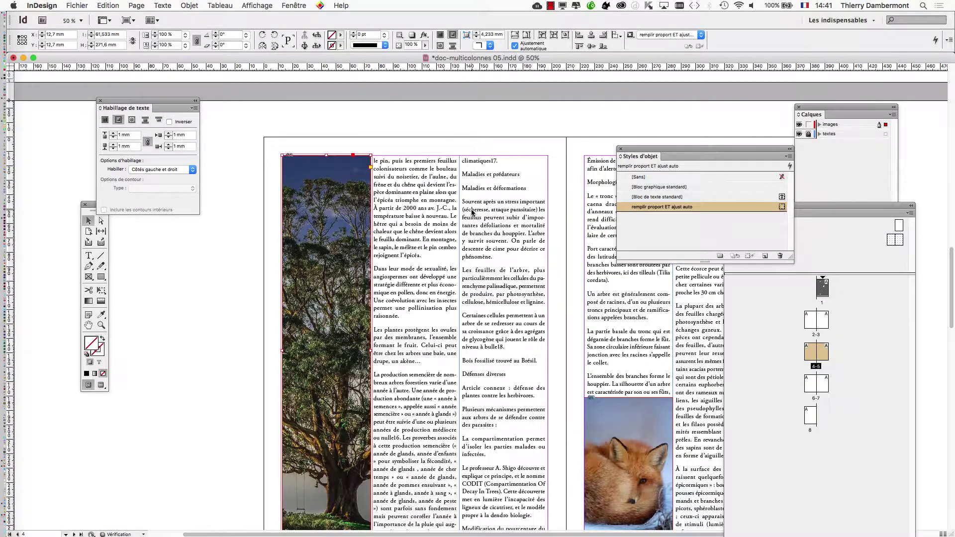
Widen the fox image on page 5 to span two columns, about 123 mm.
key(super+minus)
scroll(541, 257, up, 2)
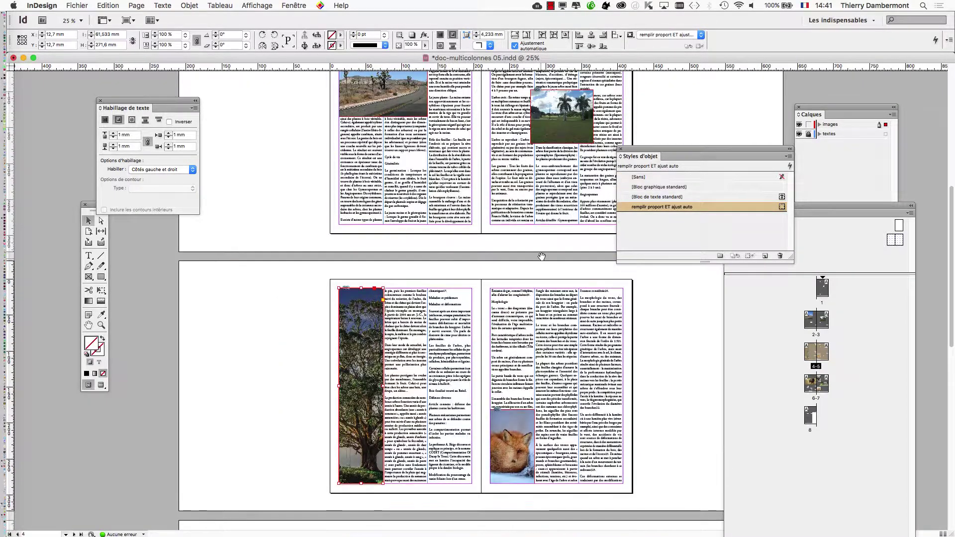
key(super+equal)
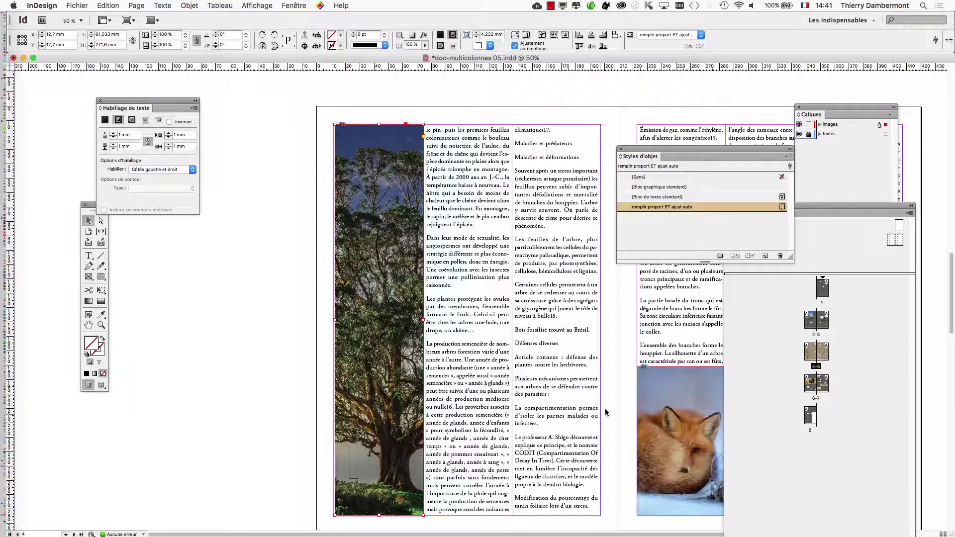
drag(604, 408, 394, 282)
key(super+equal)
click(425, 284)
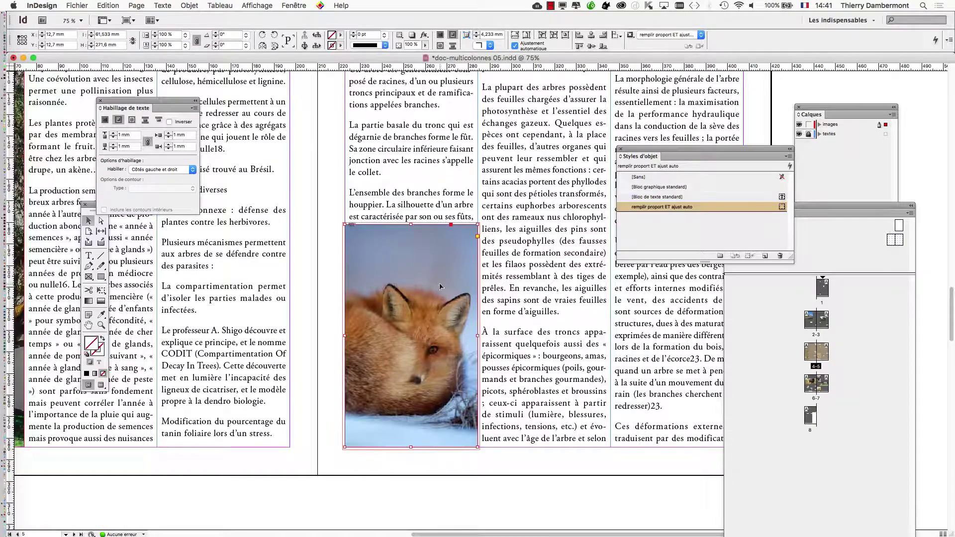
drag(478, 336, 612, 341)
Move the palm tree image on page 3 to the inner margin and widen its frame to span two columns.
scroll(520, 210, up, 5)
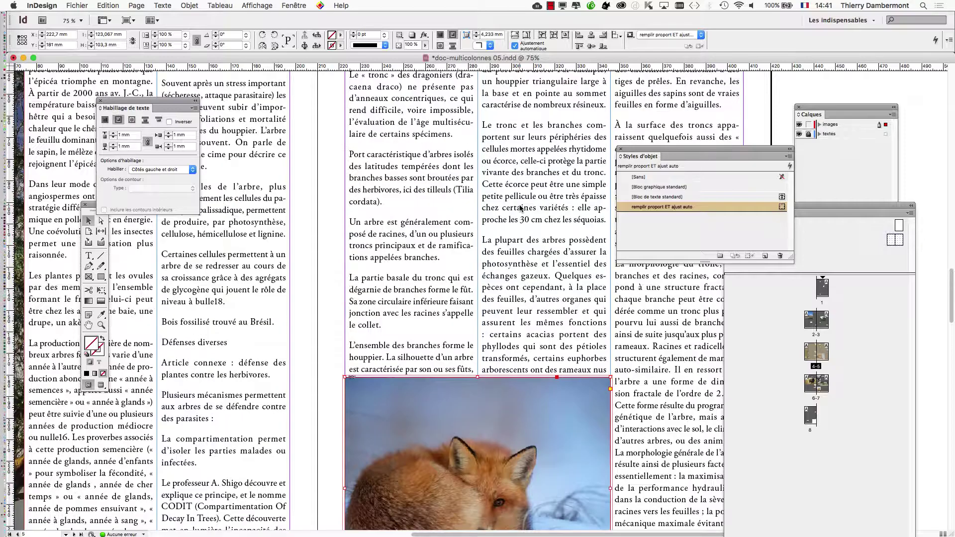
key(super+minus)
scroll(520, 211, up, 10)
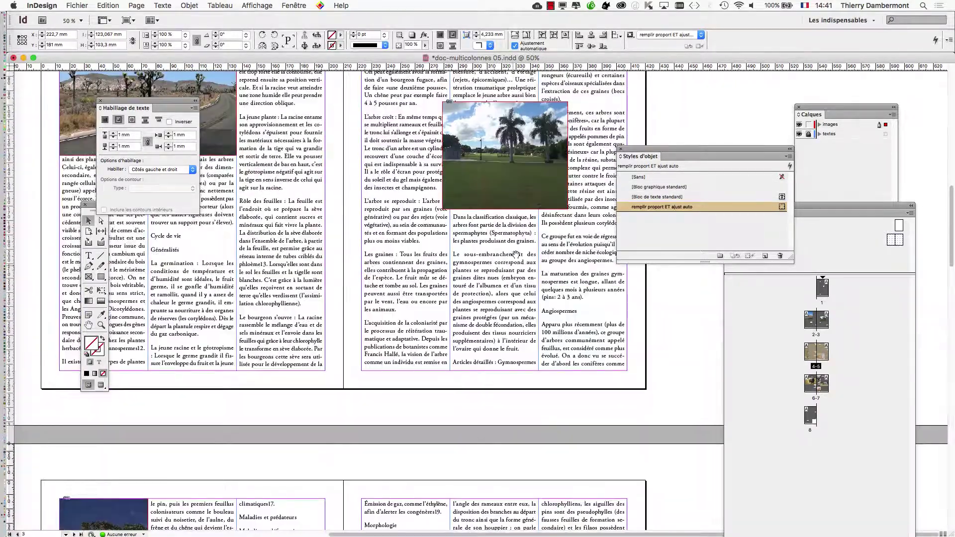
key(super+plus)
scroll(527, 297, up, 5)
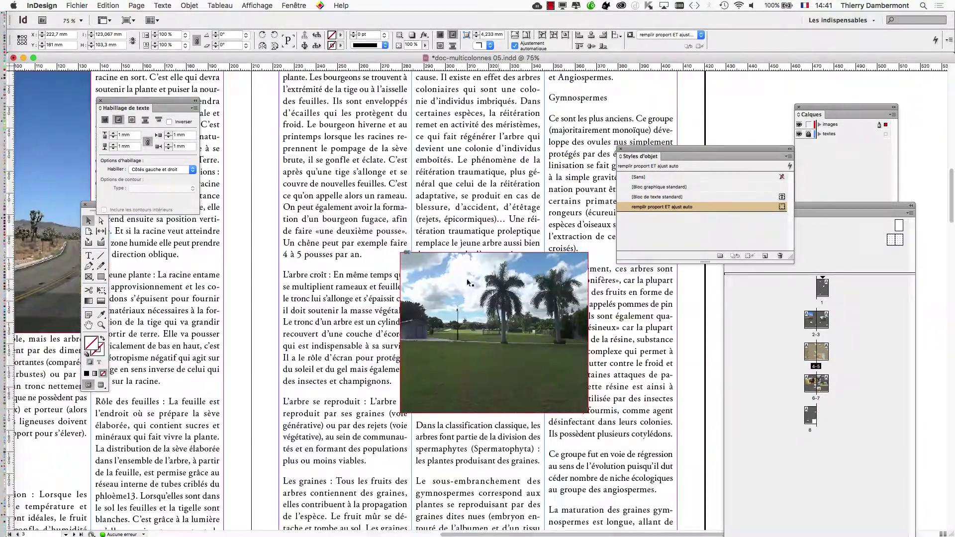
drag(466, 278, 346, 280)
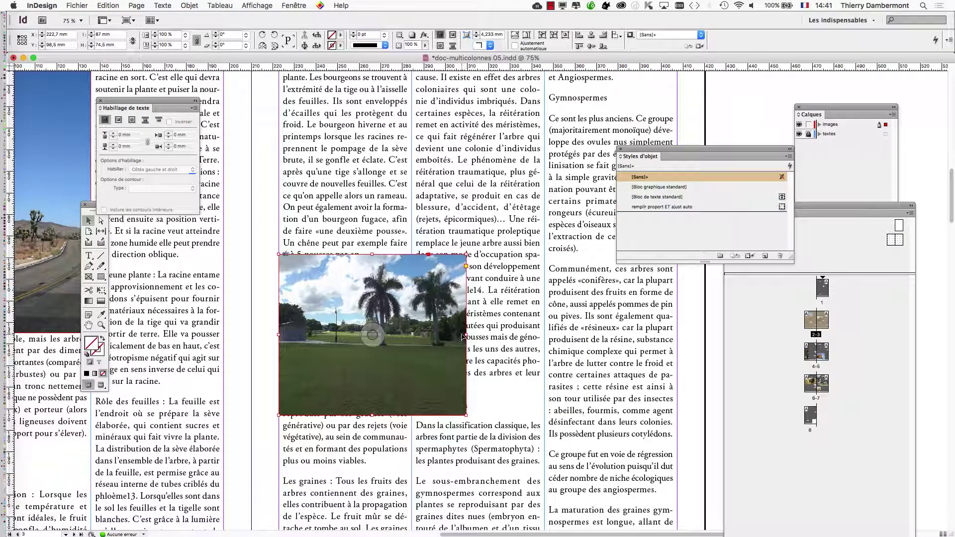
drag(465, 334, 544, 338)
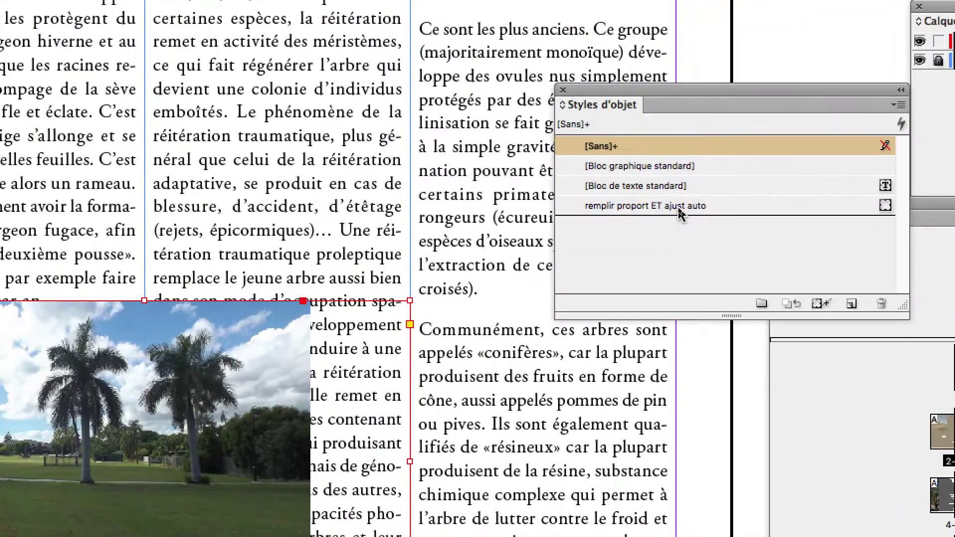
Apply the object style "remplir proport ET ajust auto" to the palm tree image on page 3.
click(679, 208)
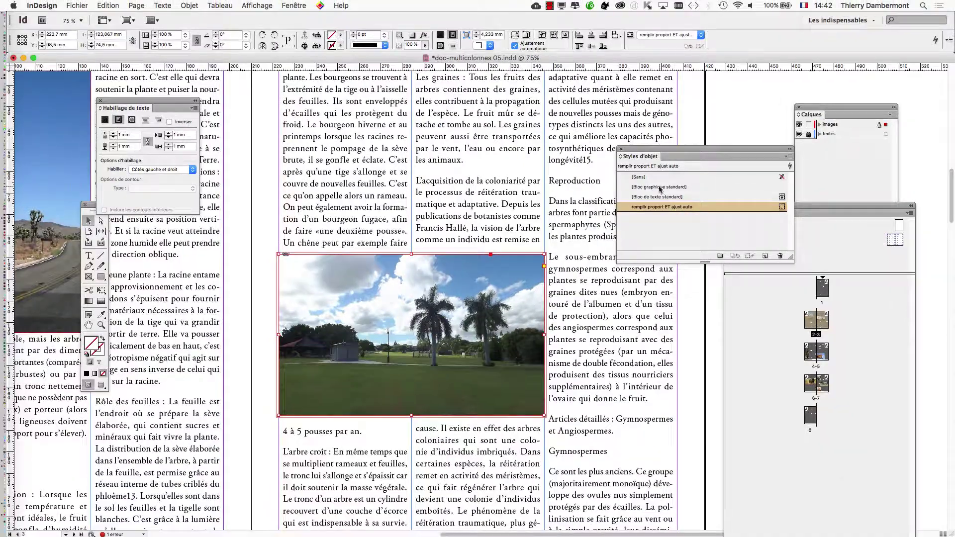
drag(849, 165, 767, 131)
Align the upper inner corner of the rhino image on page 7 to the two-column grid, about 123 by 61 mm.
scroll(710, 279, left, 10)
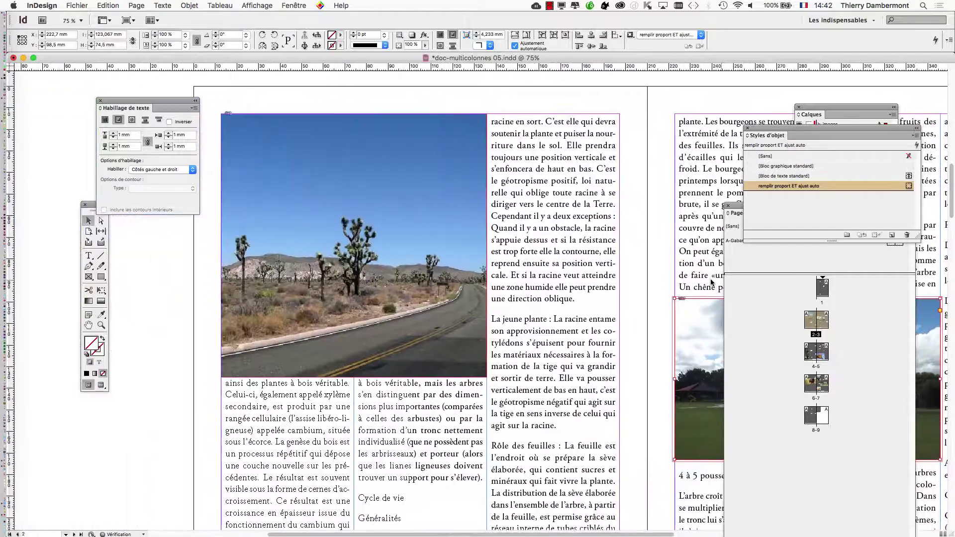
click(387, 249)
key(super+minus)
key(super+minus)
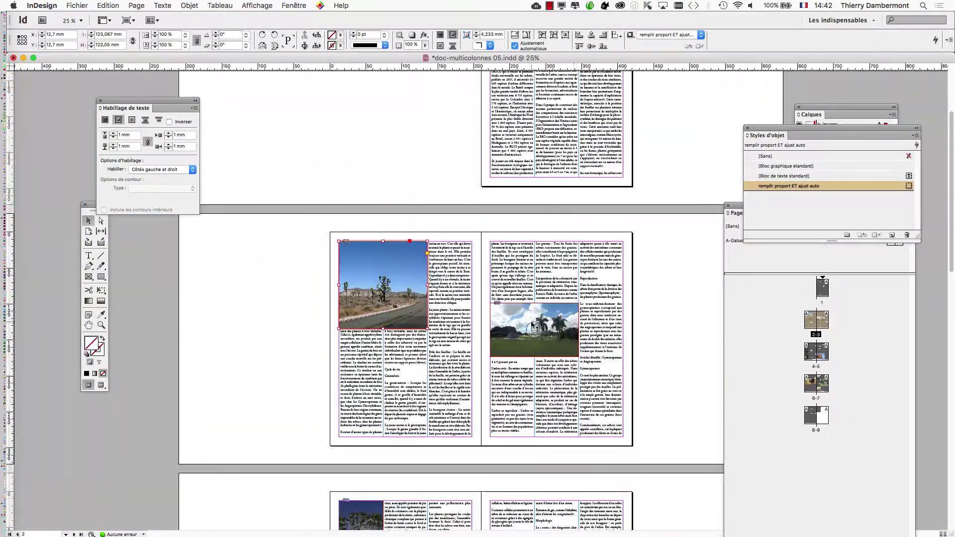
scroll(610, 320, down, 15)
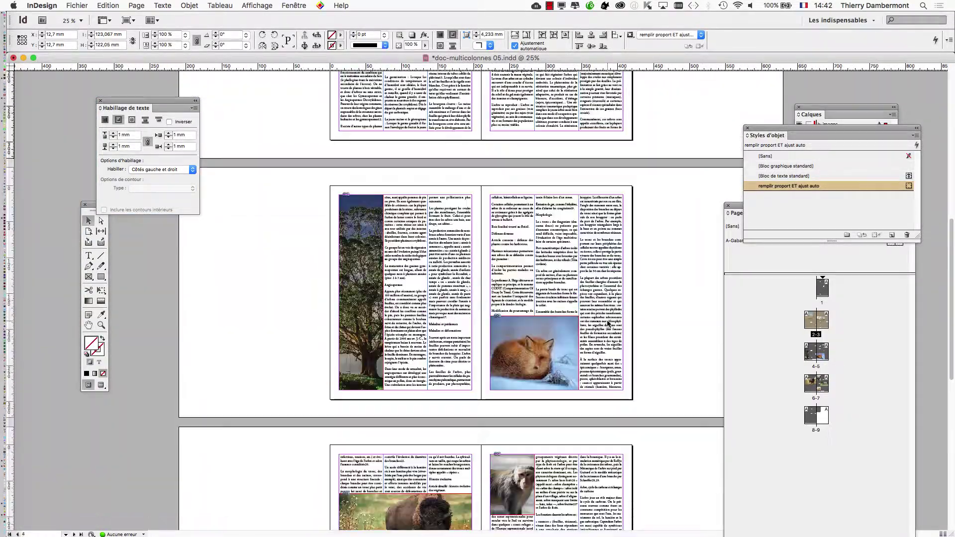
scroll(607, 324, down, 10)
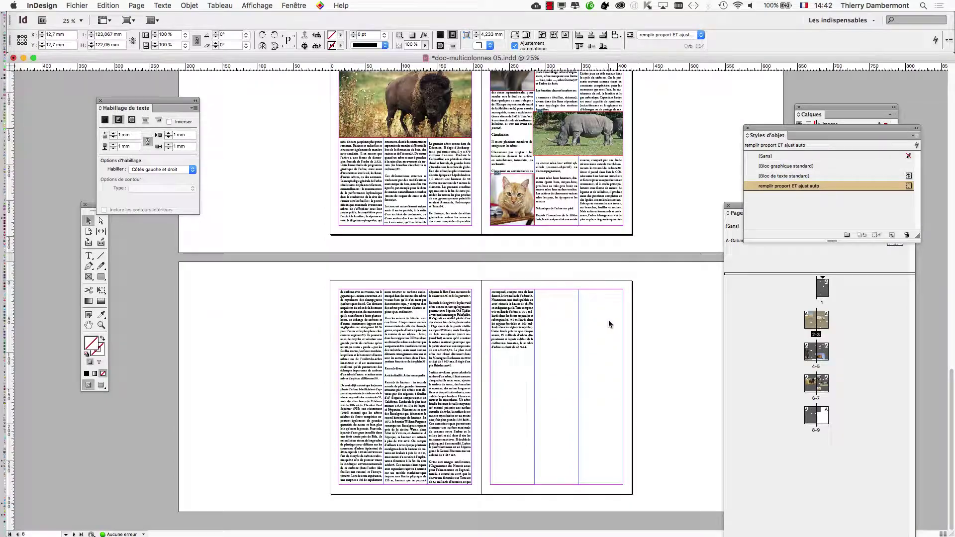
scroll(645, 301, up, 4)
key(super+equal)
key(super+equal)
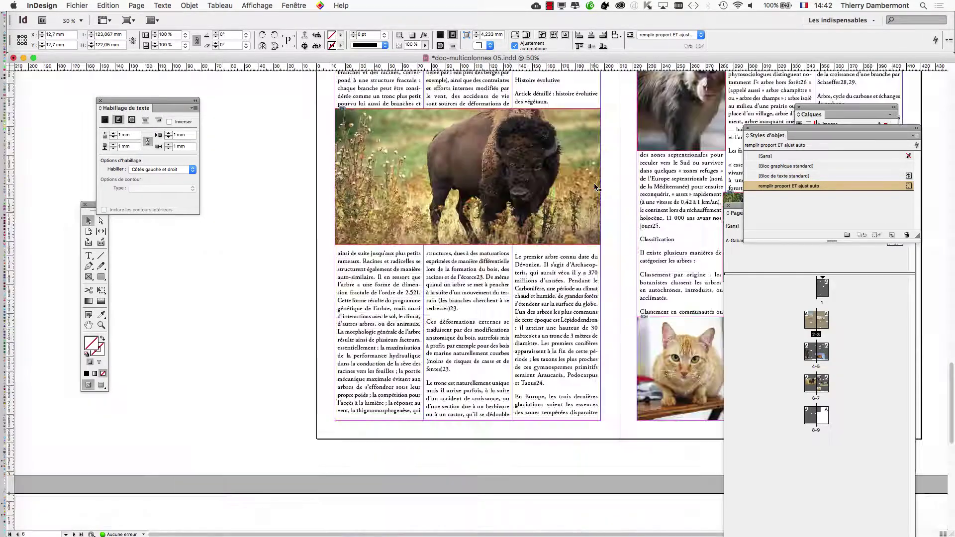
scroll(650, 265, right, 10)
click(341, 198)
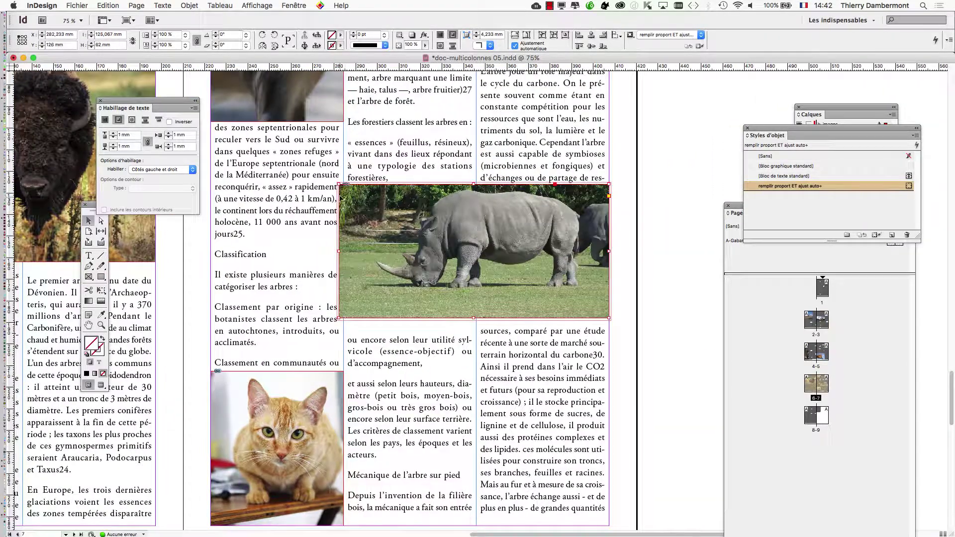
drag(338, 184, 344, 187)
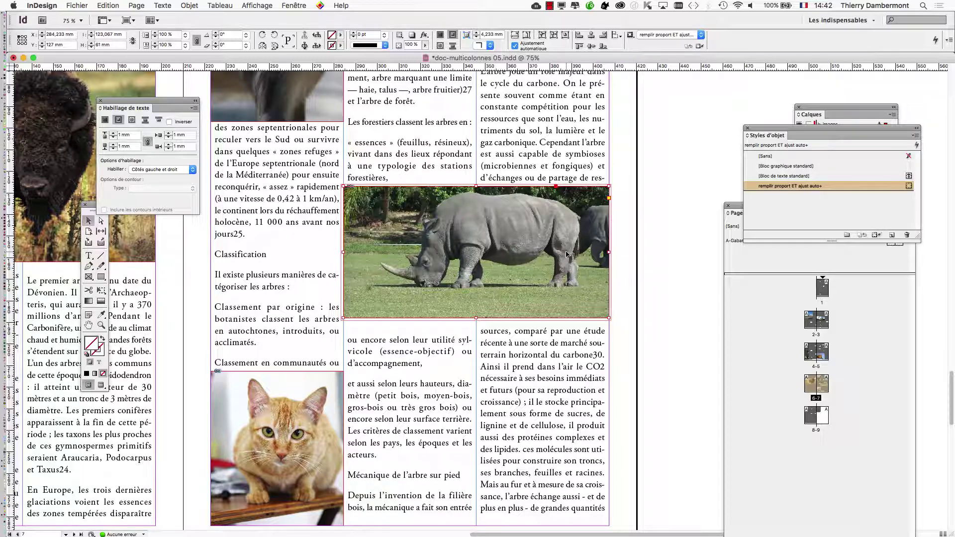
Move the rhino image higher on page 7 and resize its frame to fit the third column, about 61.5 by 88.5 mm.
scroll(608, 224, up, 2)
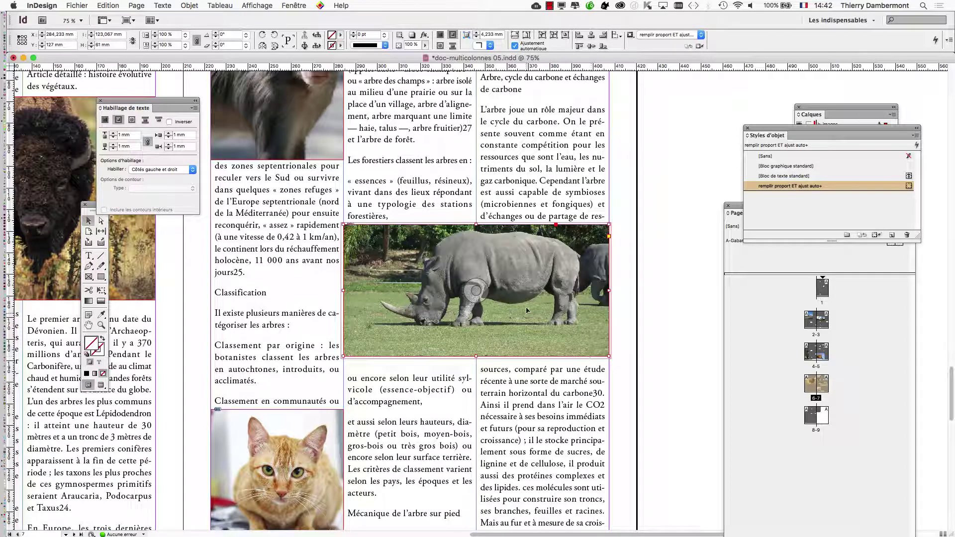
drag(527, 310, 530, 273)
drag(344, 202, 476, 143)
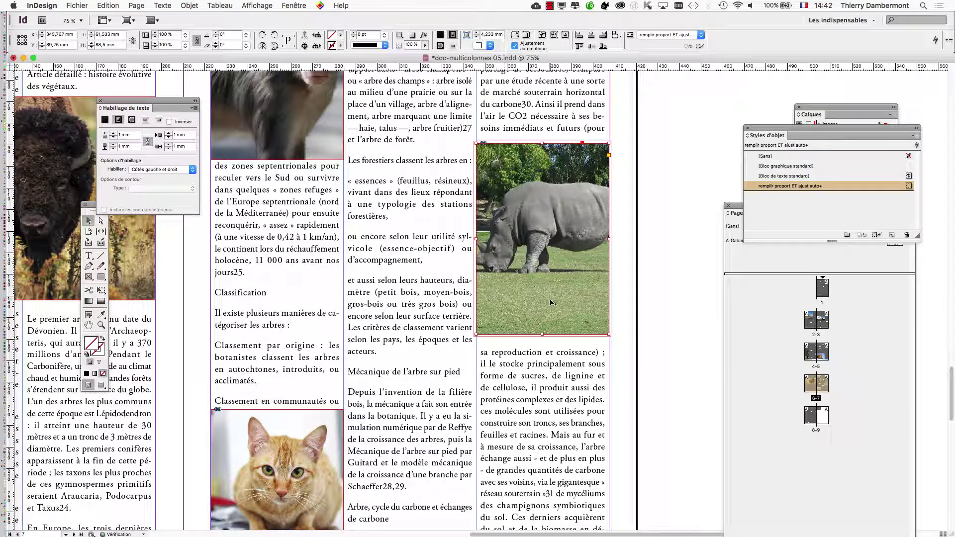
Review the image placement and text wrap across the document's spreads, from pages 8-9 back to pages 2-3.
key(super+minus)
key(super+minus)
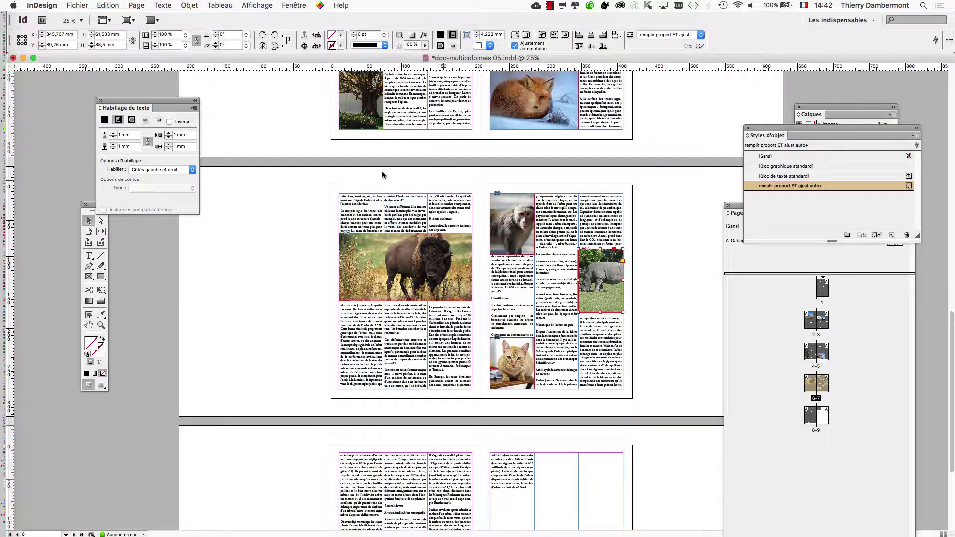
scroll(406, 307, down, 5)
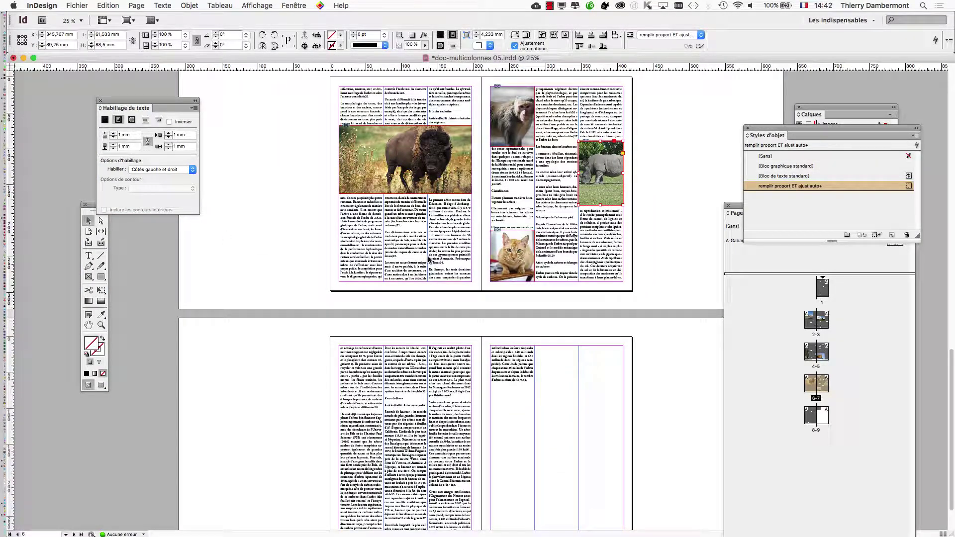
scroll(428, 259, up, 10)
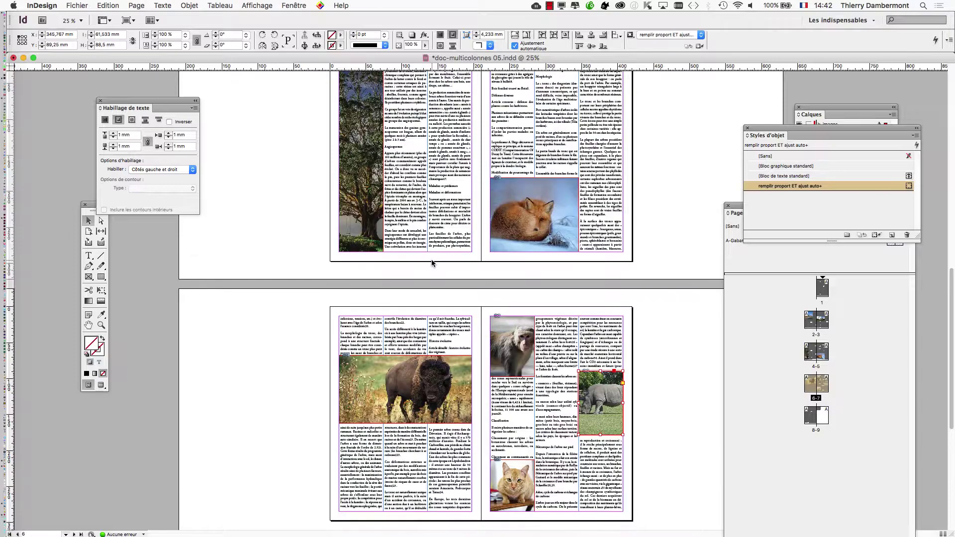
scroll(431, 259, up, 3)
scroll(432, 262, up, 5)
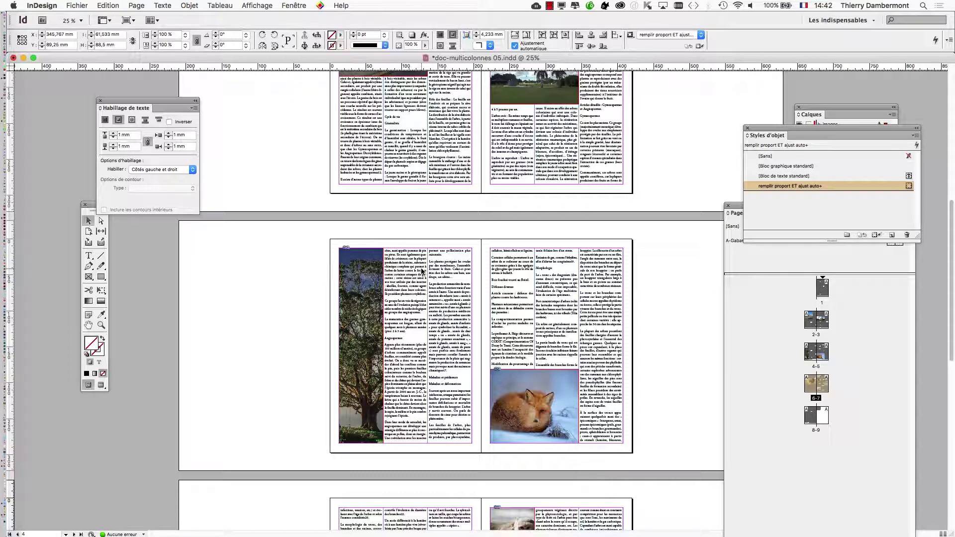
scroll(424, 271, up, 3)
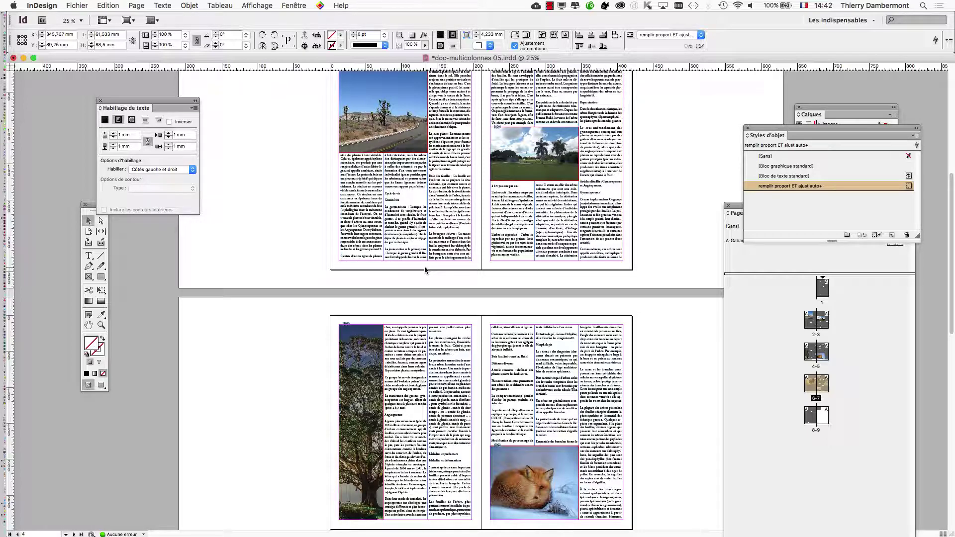
scroll(425, 266, up, 4)
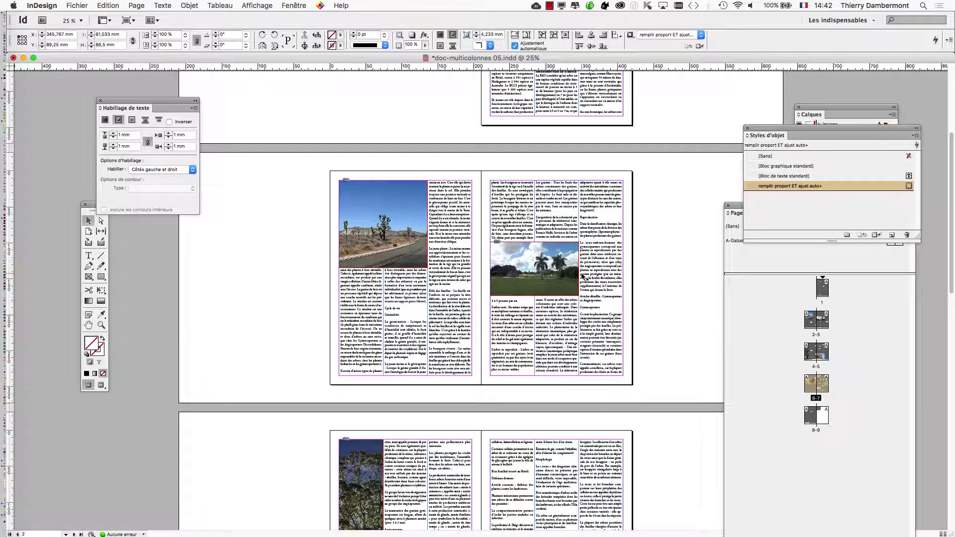
scroll(527, 261, up, 5)
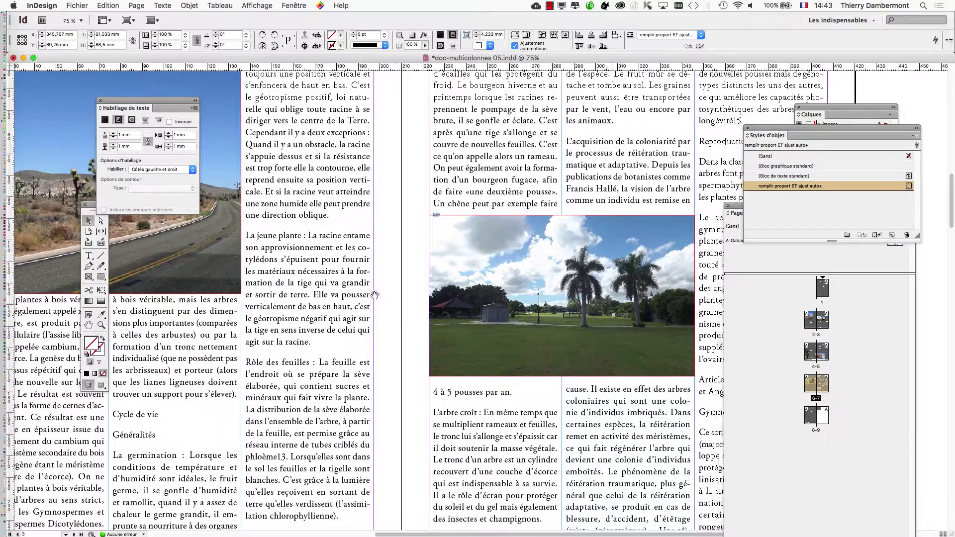
Start saving the document as a new InDesign file in the "doc InDesign SESSION 2" folder.
scroll(241, 313, down, 1)
click(77, 5)
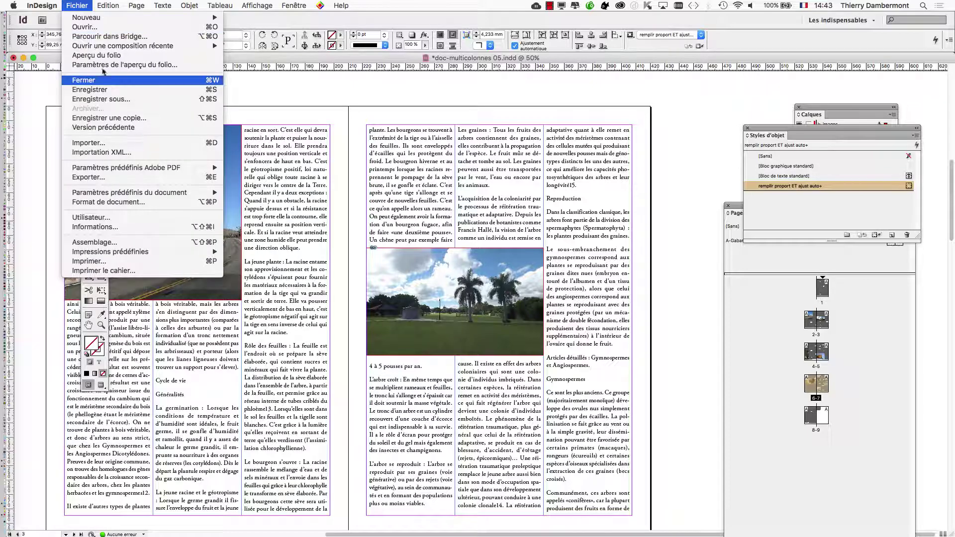
click(112, 100)
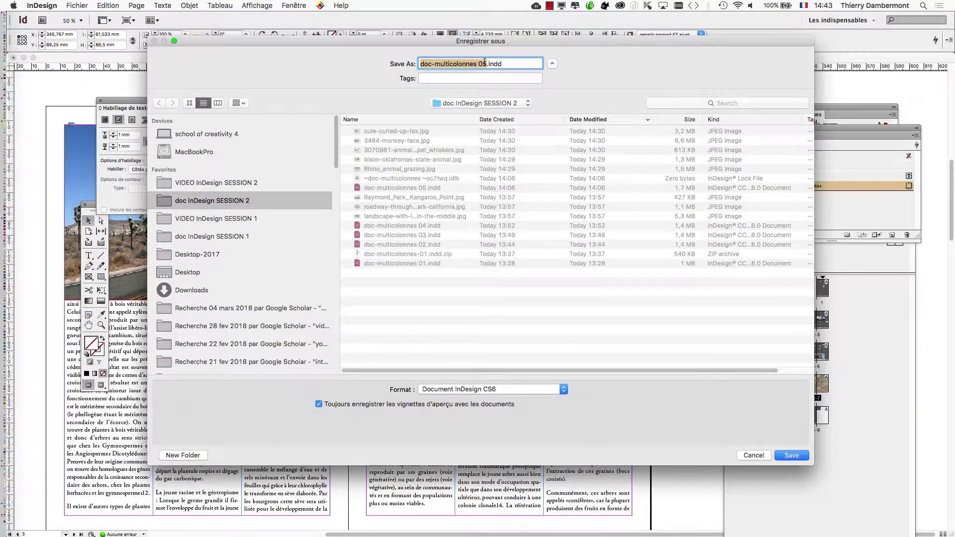